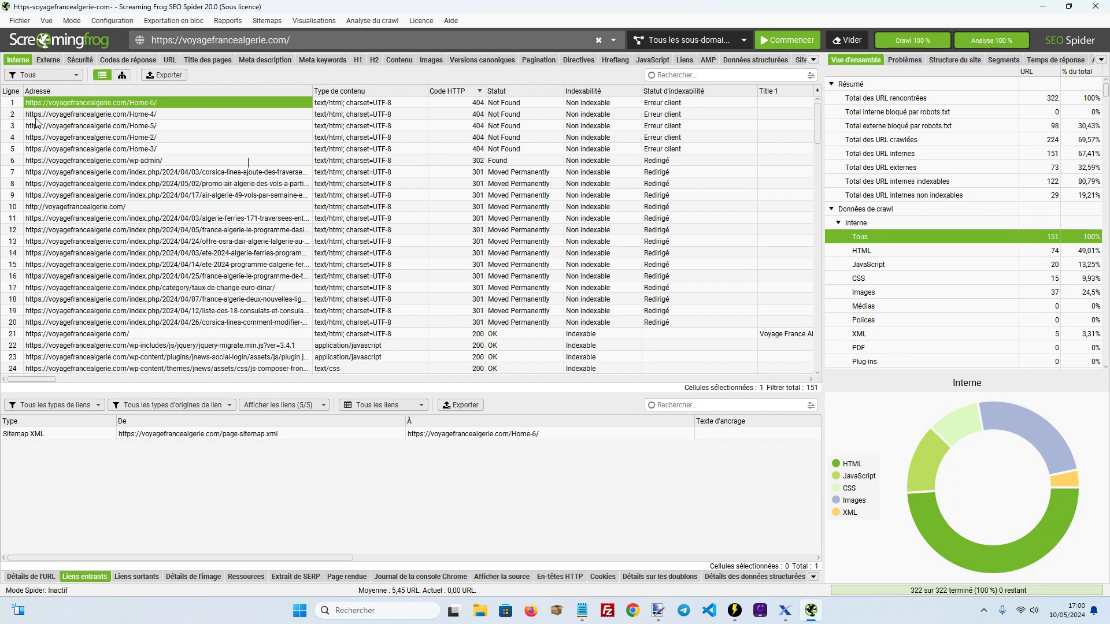
# Sort the internal URLs by descending HTTP code and select the five 404 Home pages to list their inbound links
pyautogui.click(457, 95)
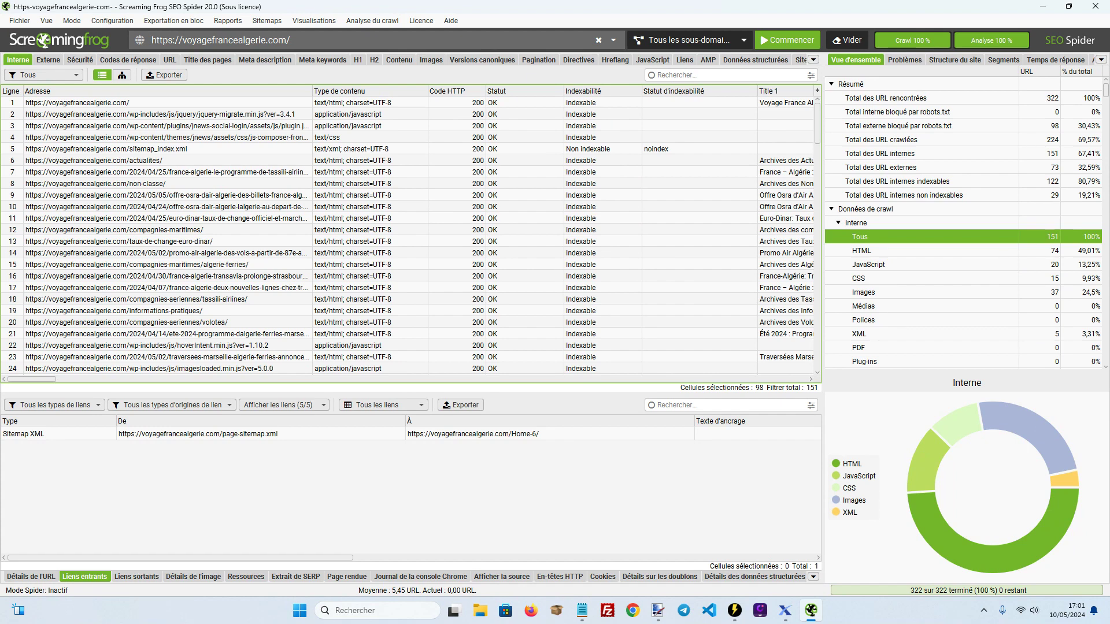
pyautogui.click(458, 93)
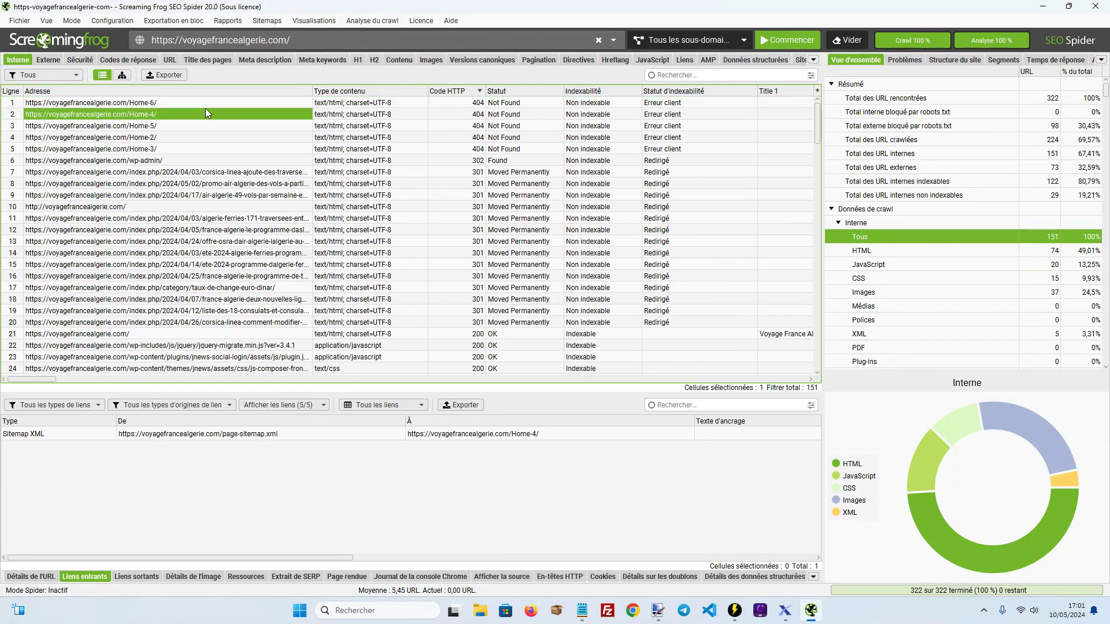
pyautogui.moveTo(206, 103); pyautogui.dragTo(207, 148)
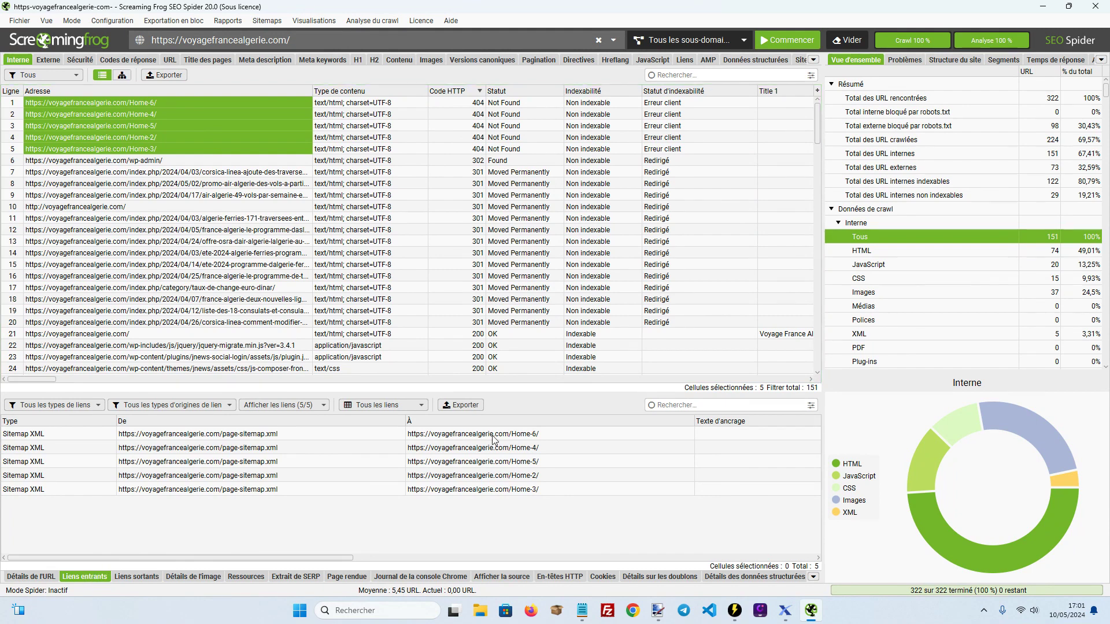
# Go through the source pages of the inbound links to the five 404 Home pages
pyautogui.click(303, 436)
pyautogui.click(302, 448)
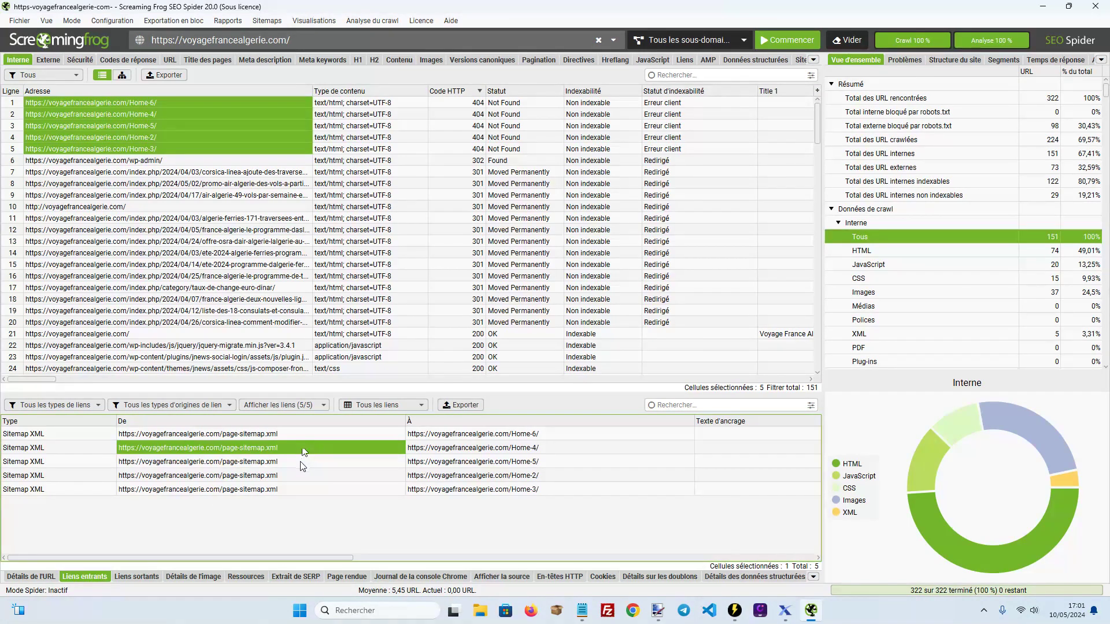
pyautogui.click(300, 461)
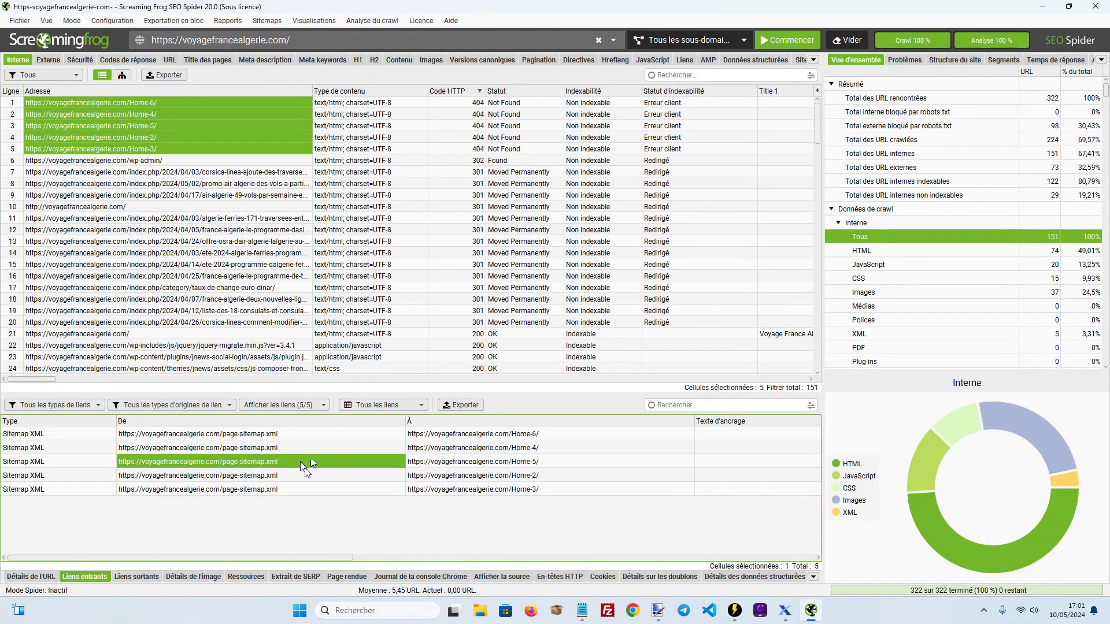
pyautogui.click(307, 475)
pyautogui.click(307, 489)
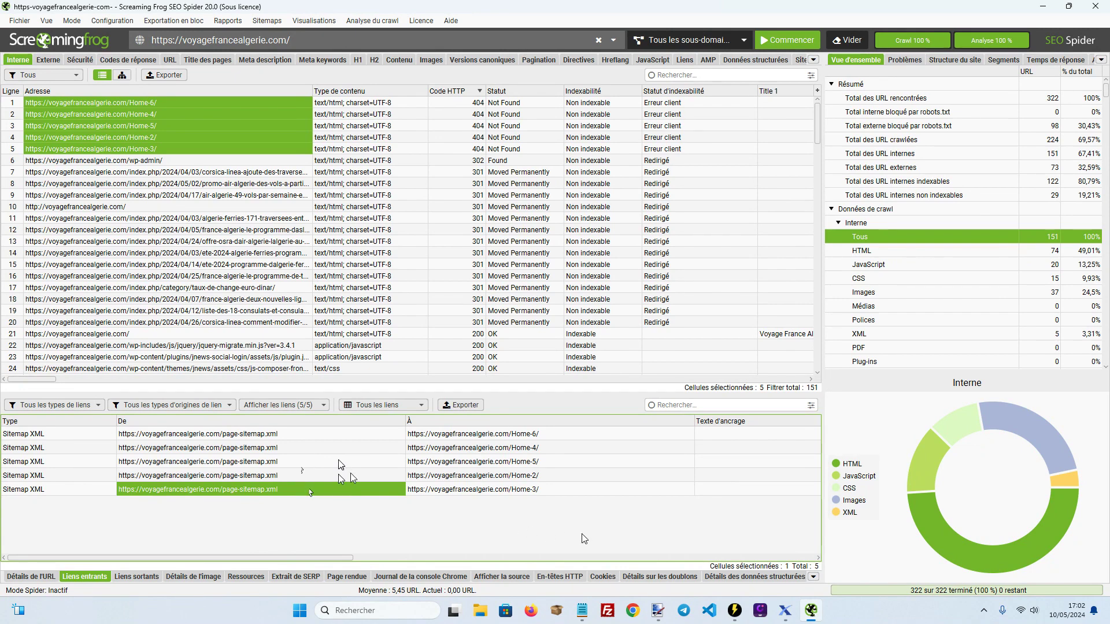
# Review the HTTP codes of the internal URLs and list the inbound links of the first 301 URL, the corsica-linea article
pyautogui.scroll(-5, 462, 259)
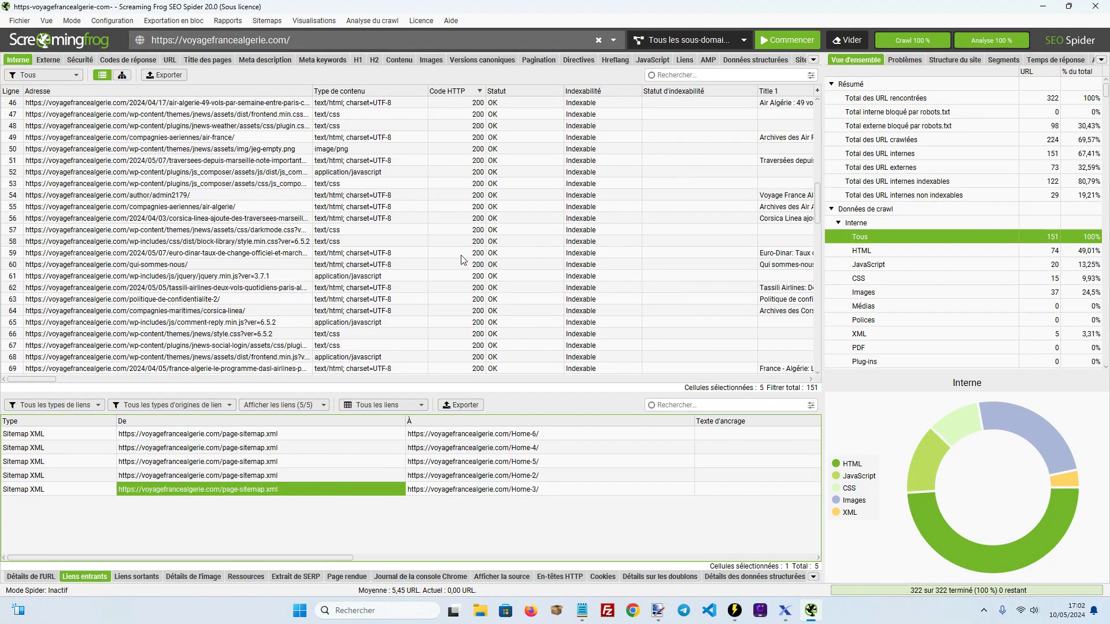
pyautogui.scroll(1, 462, 259)
pyautogui.scroll(4, 463, 260)
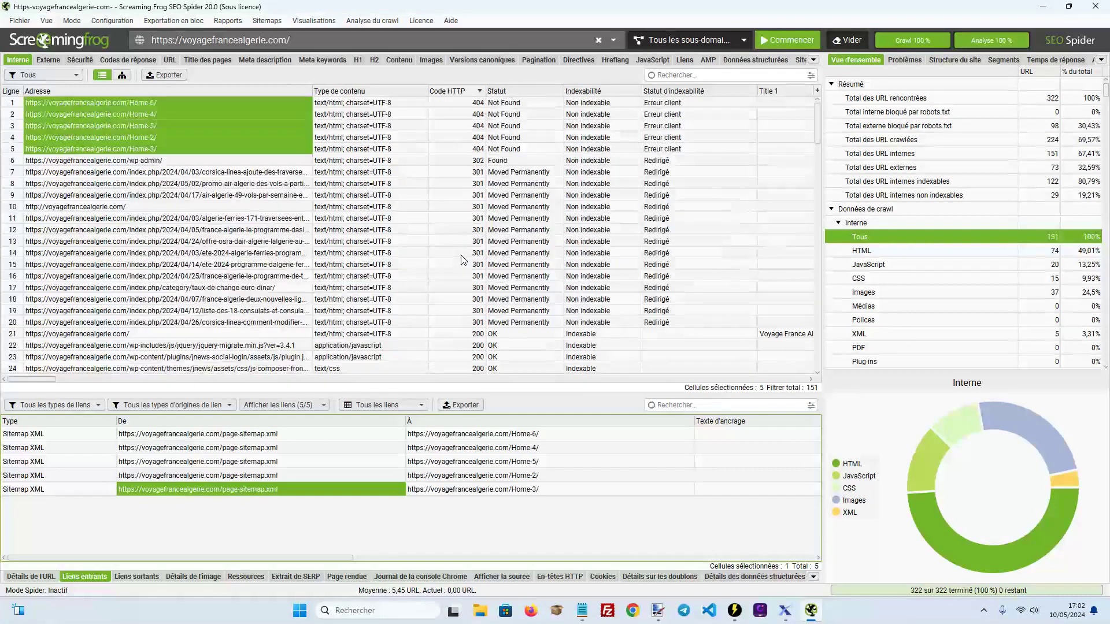
pyautogui.click(295, 172)
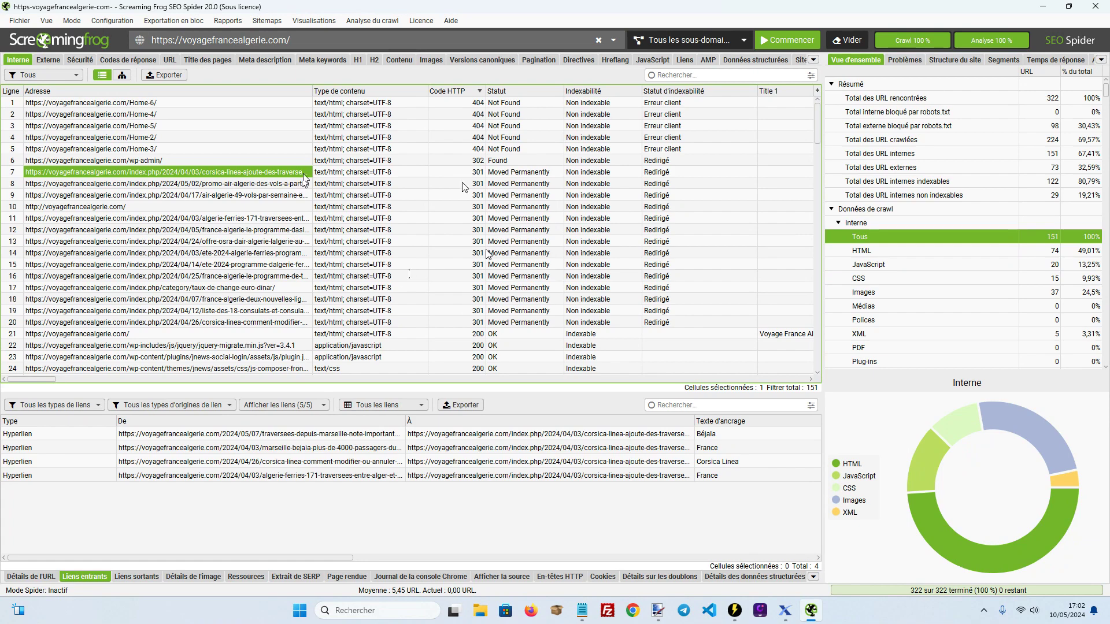
# Sort the external URLs by descending HTTP code and list the inbound links of the first 404 tweet link at crawl depth 2
pyautogui.click(48, 60)
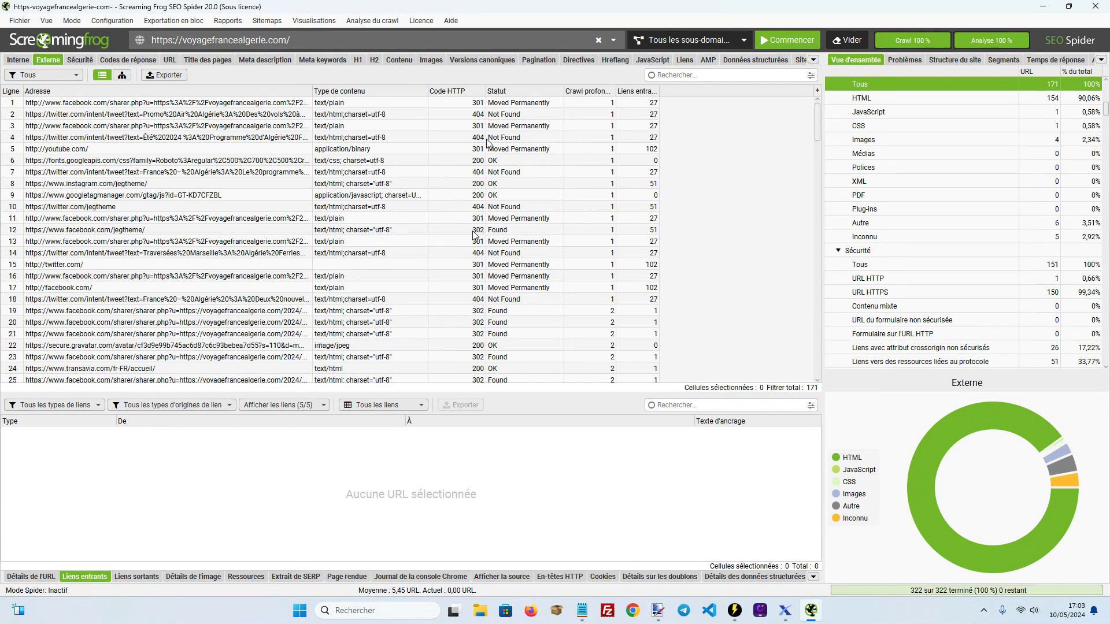
pyautogui.click(464, 93)
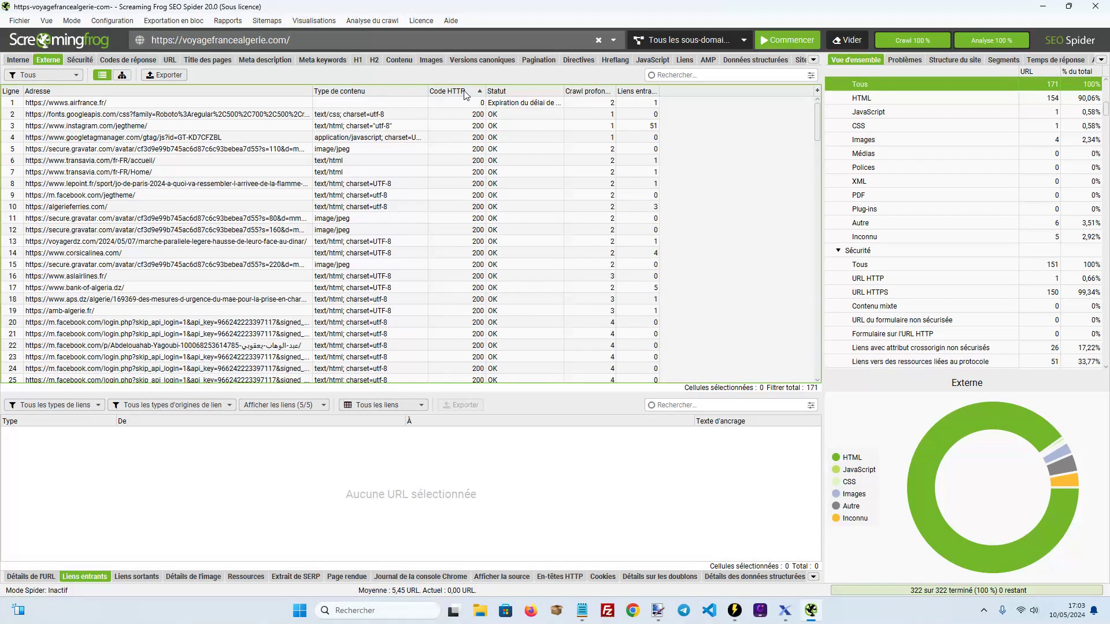
pyautogui.click(465, 93)
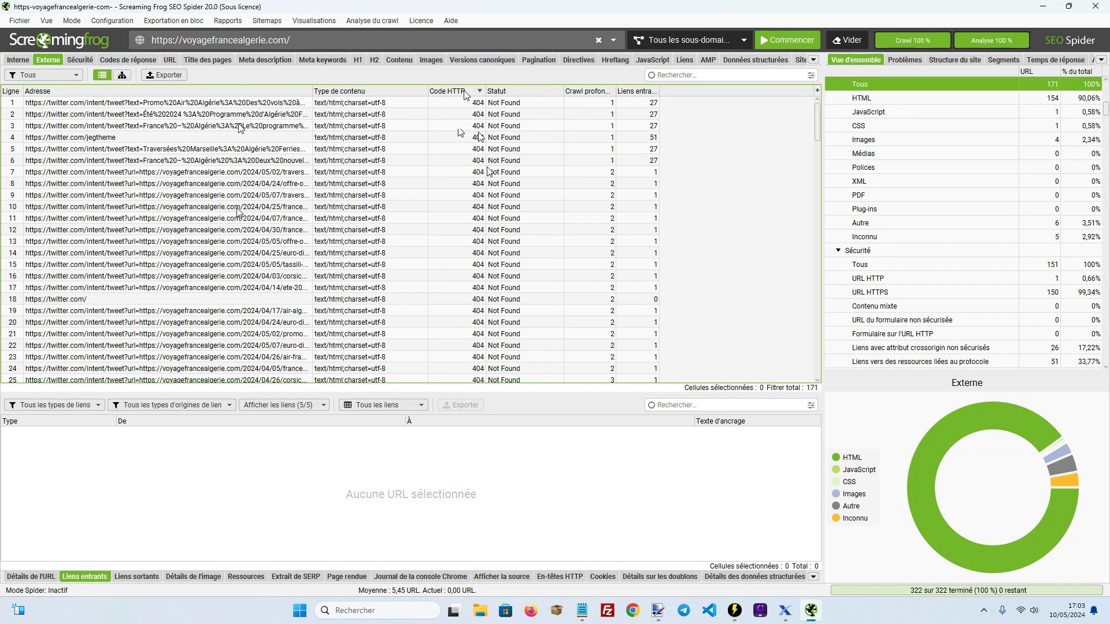
pyautogui.scroll(-2, 419, 267)
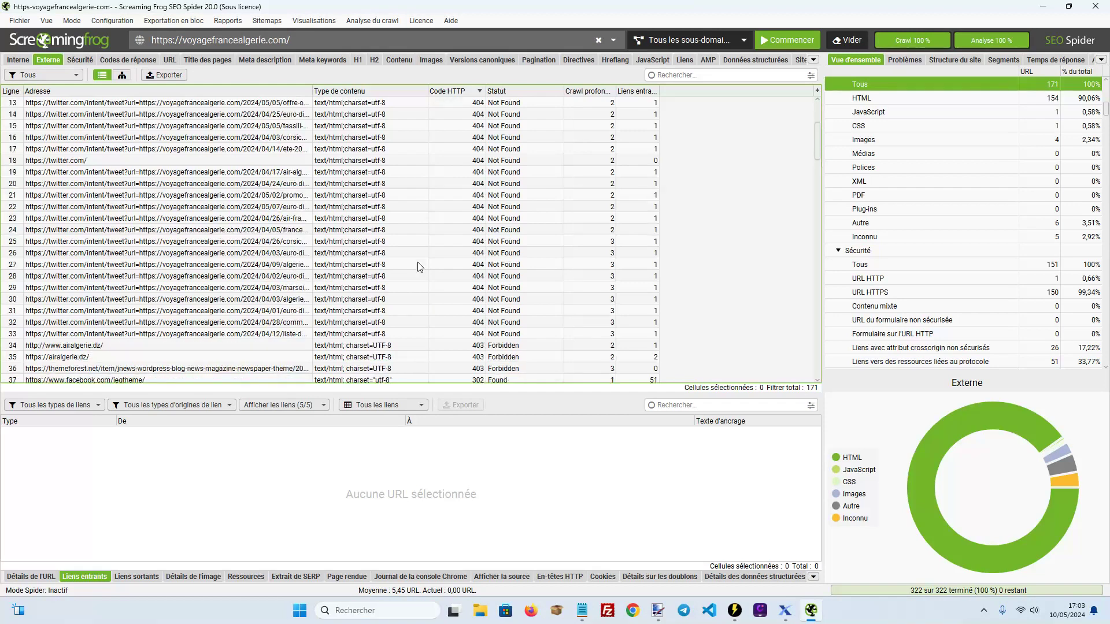
pyautogui.scroll(2, 256, 270)
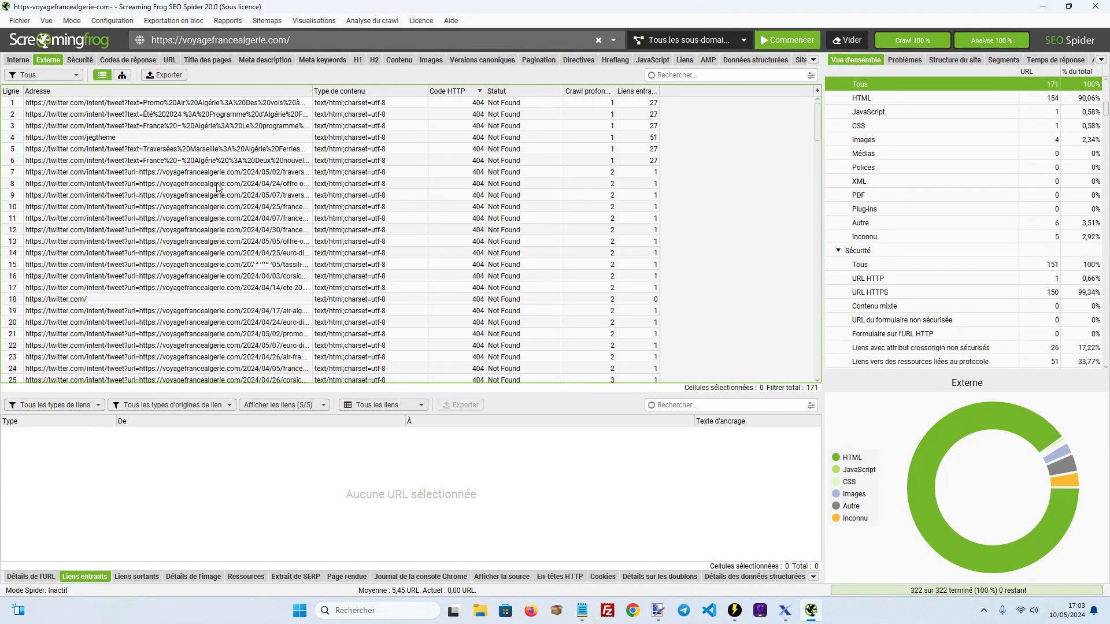
pyautogui.click(225, 173)
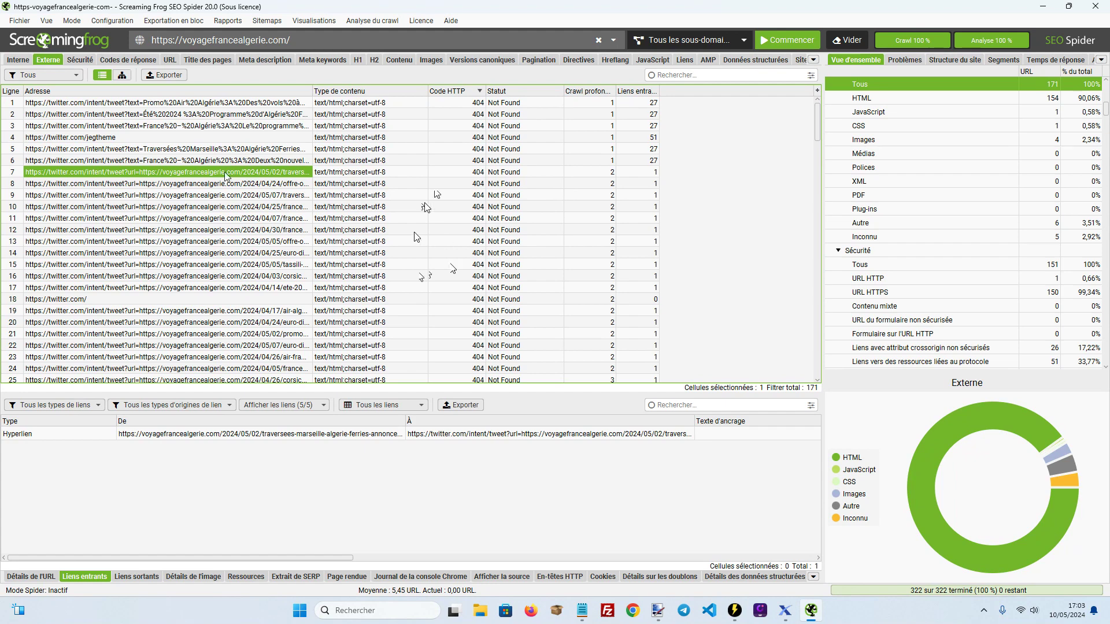
pyautogui.scroll(-6, 442, 332)
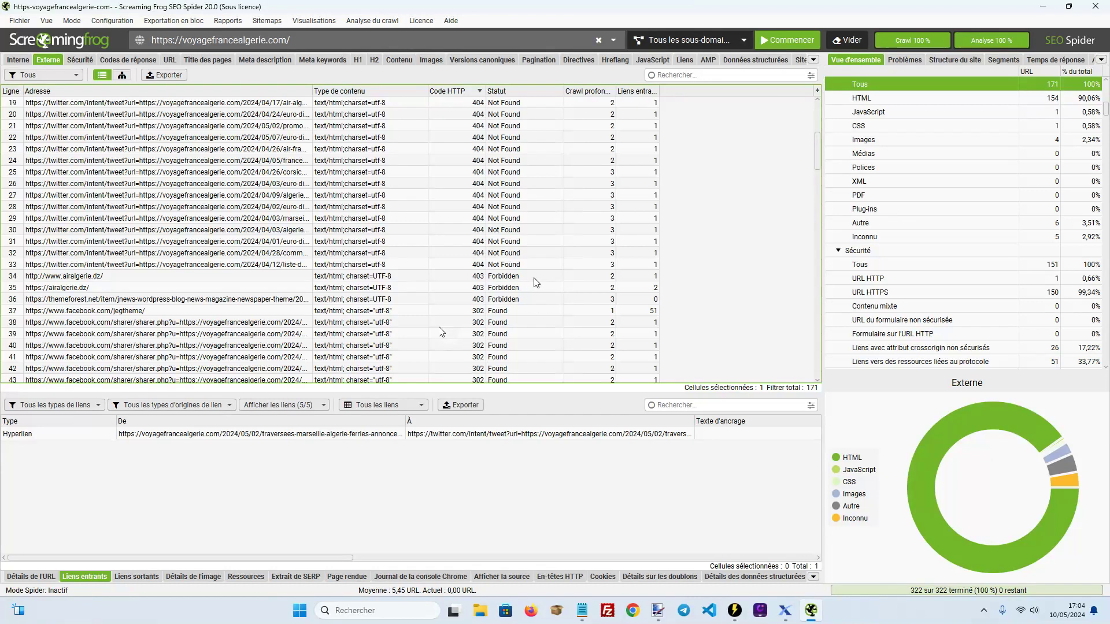
pyautogui.click(231, 277)
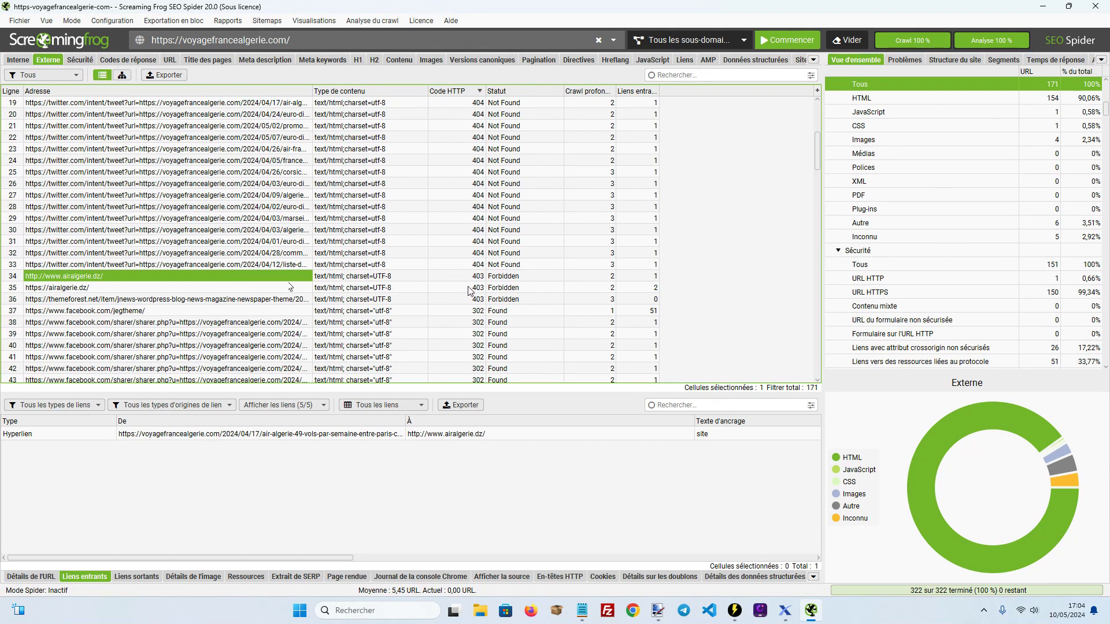
pyautogui.click(633, 610)
pyautogui.click(172, 40)
pyautogui.write('http://www.airalgerie.dz/')
pyautogui.press('Return')
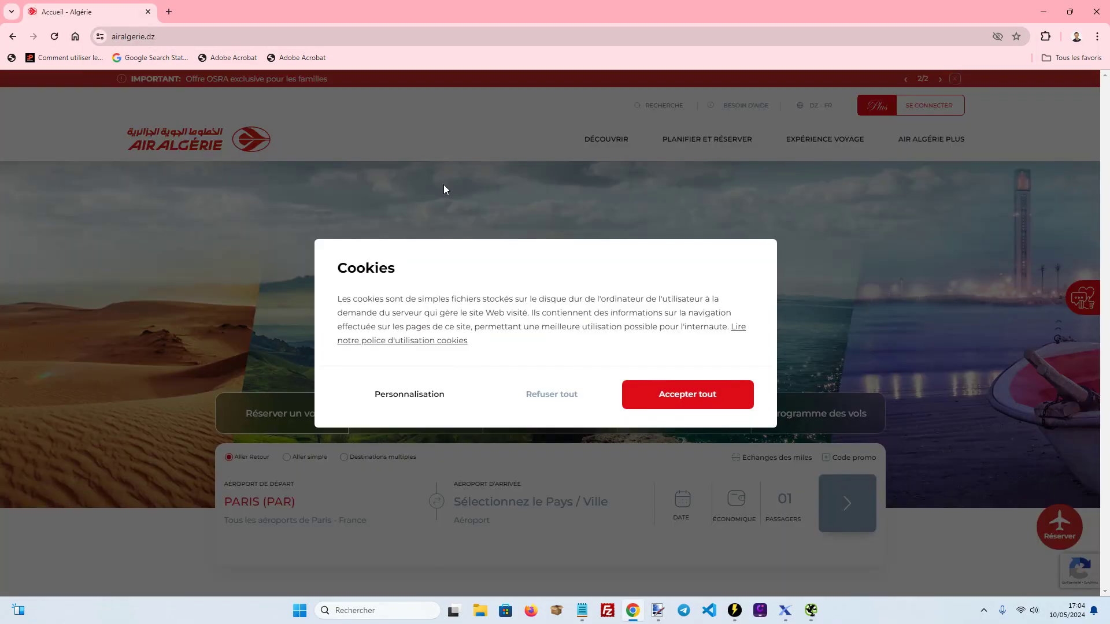
pyautogui.click(148, 13)
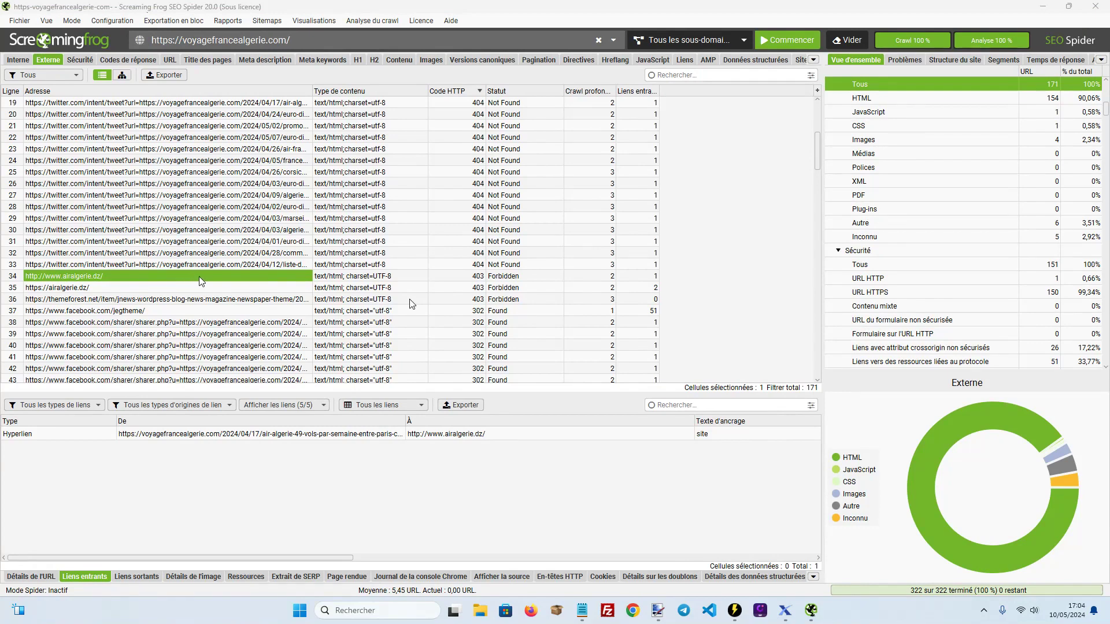
# Inspect the source page of the 404 tweet link for the 2024/04/03 Marseille-Bejaia article
pyautogui.click(233, 219)
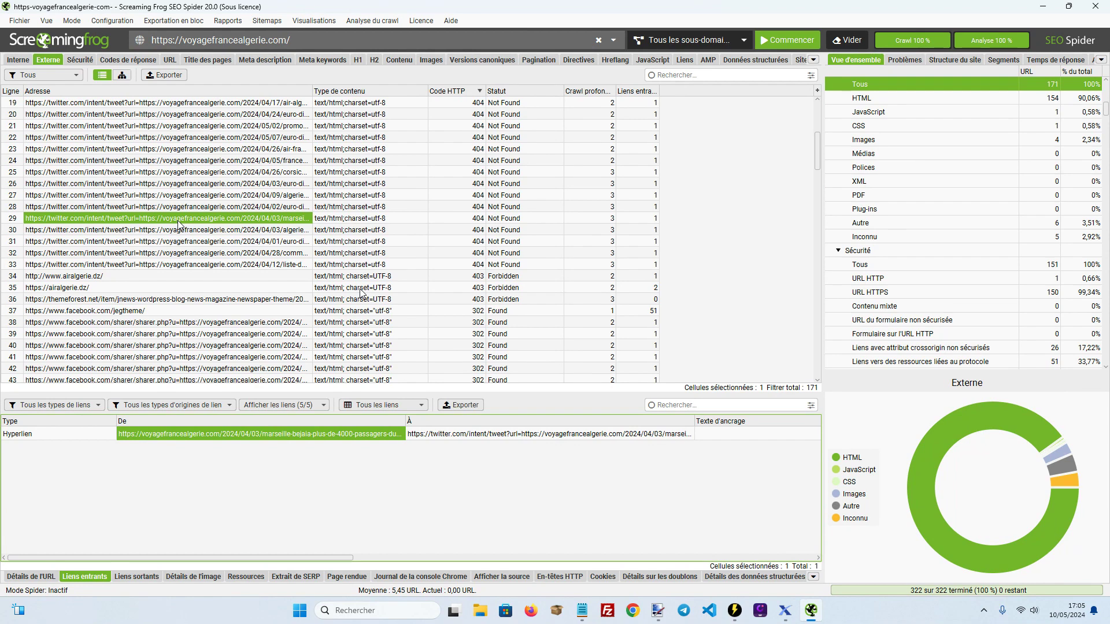
pyautogui.scroll(2, 251, 215)
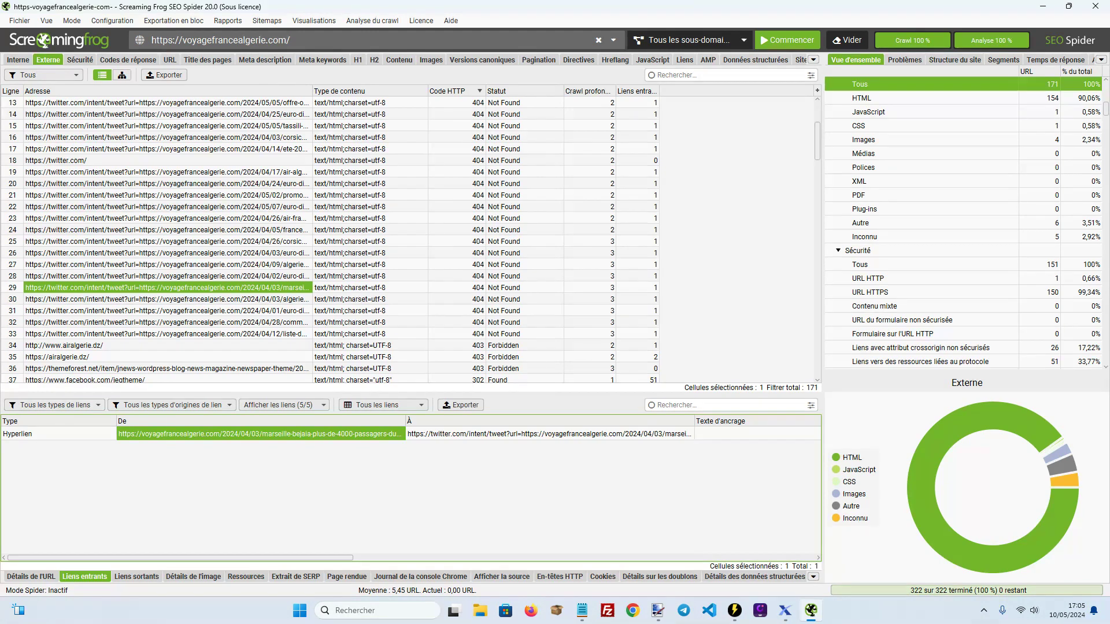
pyautogui.scroll(-2, 258, 218)
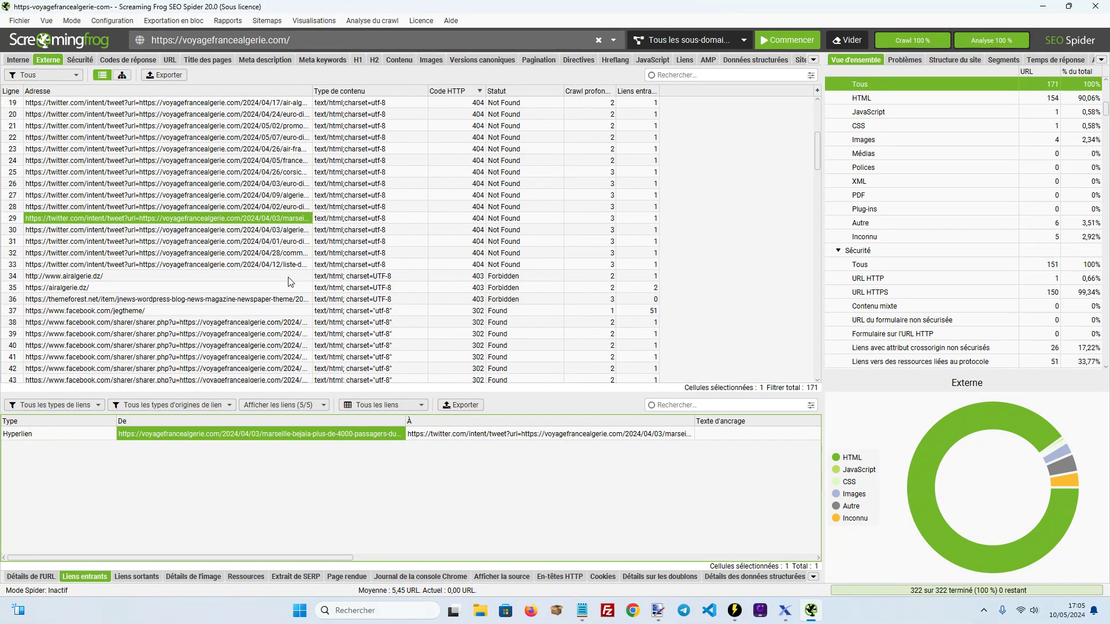
pyautogui.click(80, 60)
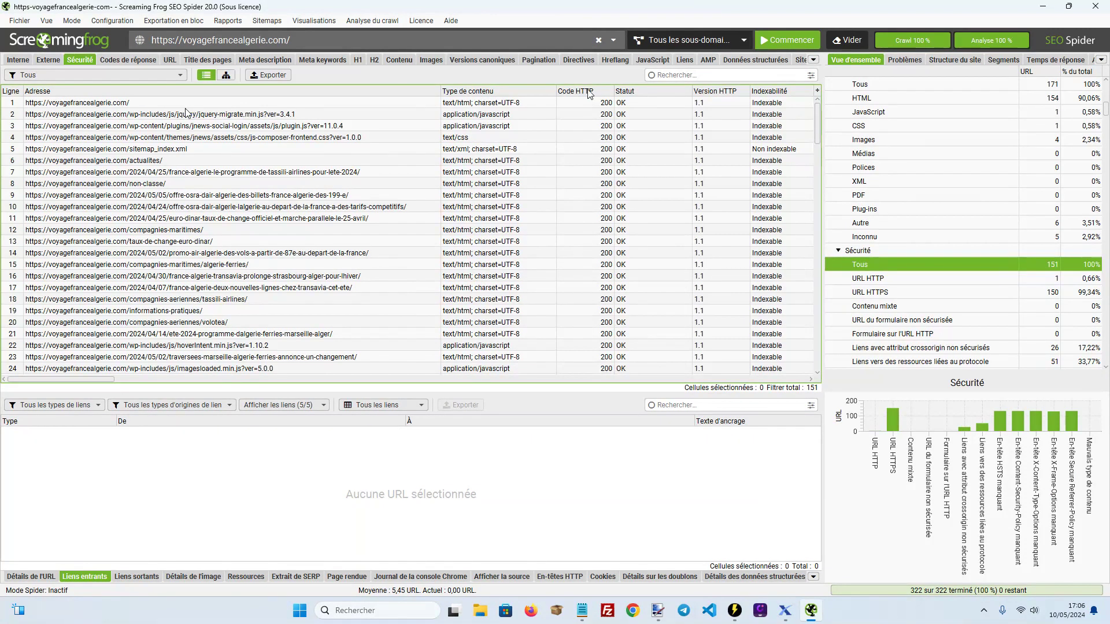
pyautogui.click(160, 93)
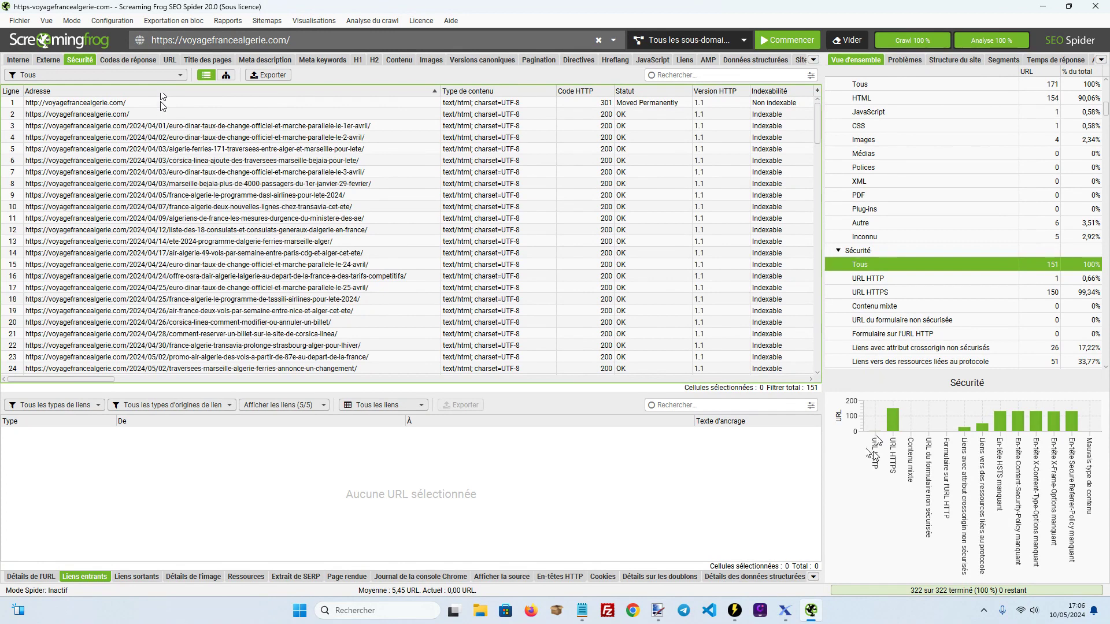
pyautogui.click(165, 102)
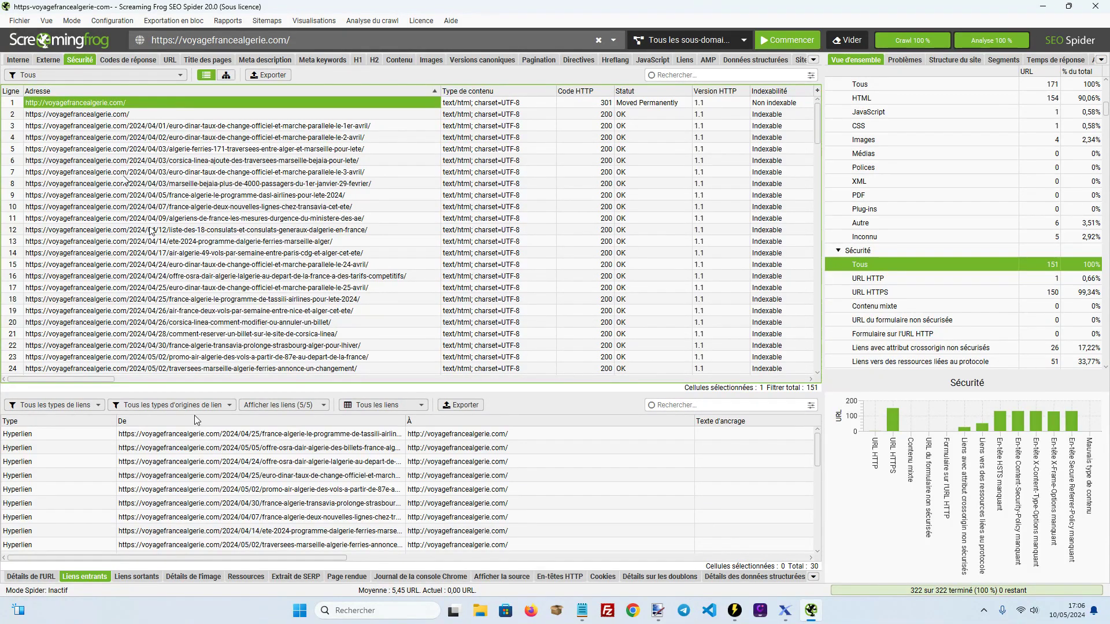
pyautogui.scroll(-7, 320, 462)
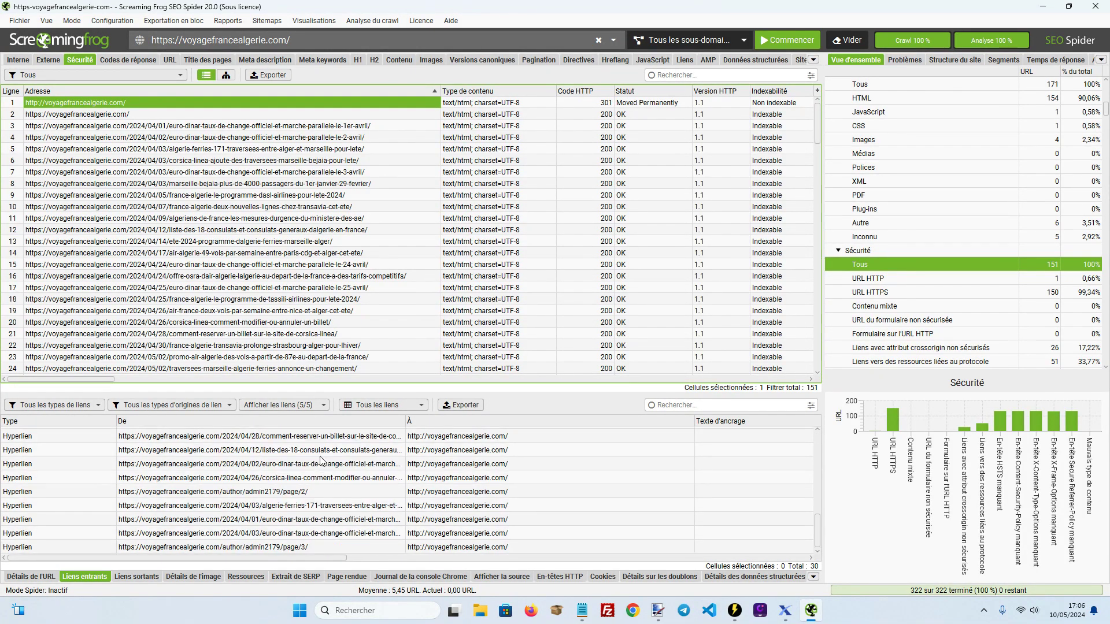
pyautogui.scroll(7, 319, 464)
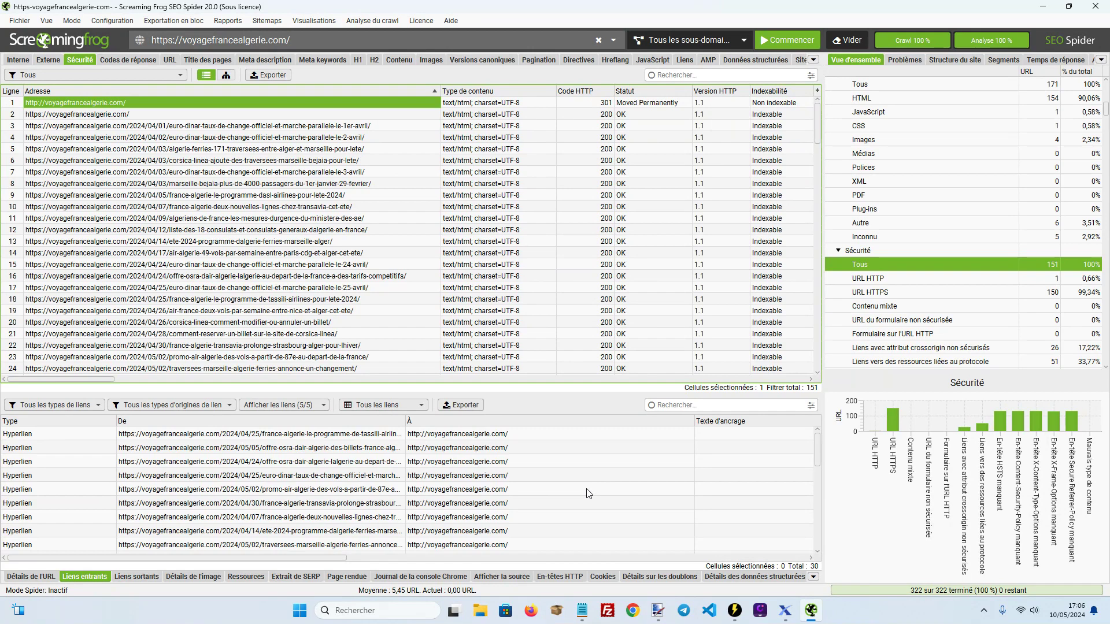
pyautogui.click(128, 60)
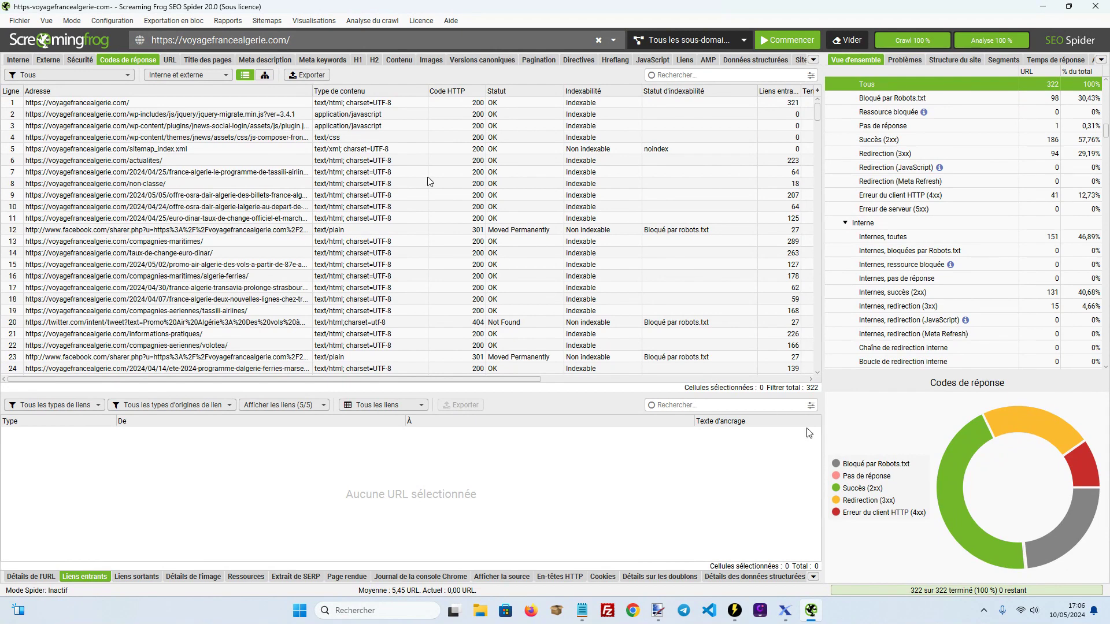
pyautogui.click(470, 93)
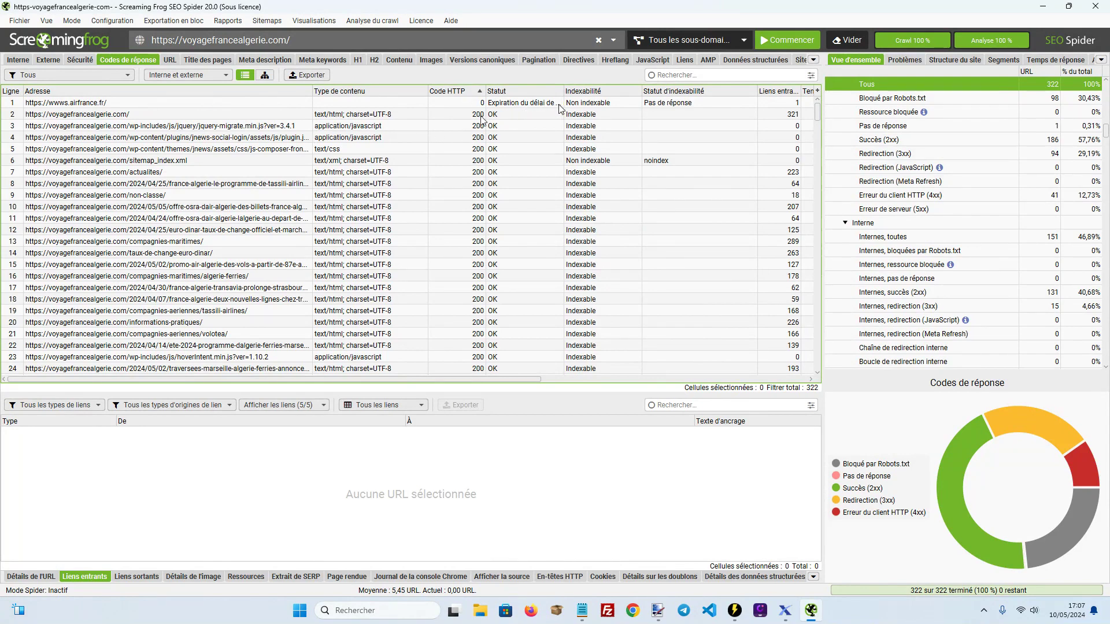
pyautogui.click(170, 103)
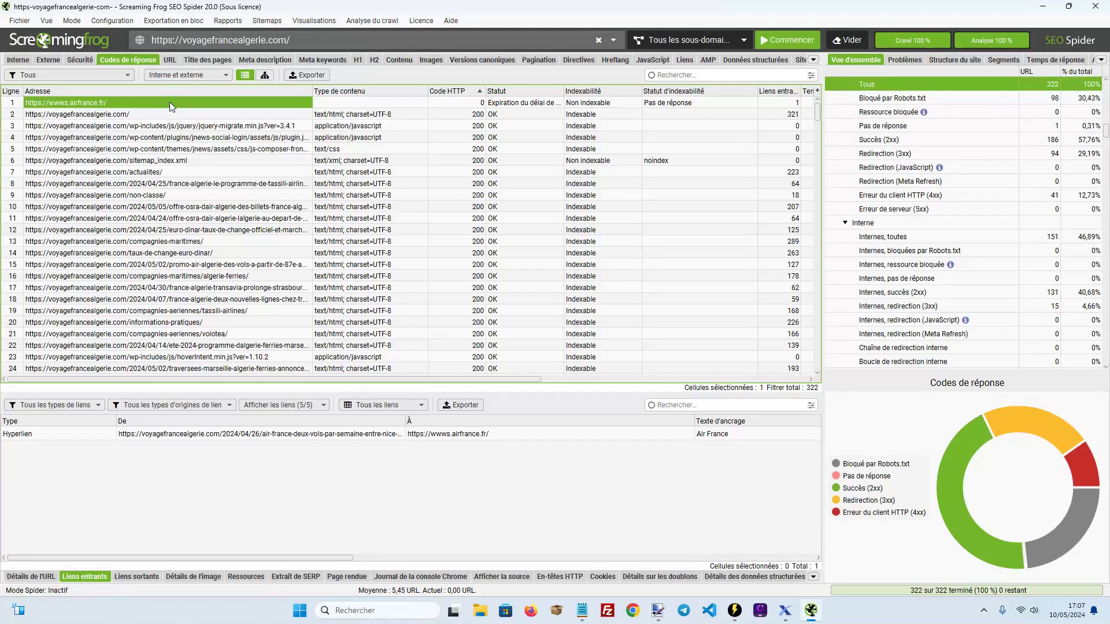
pyautogui.rightClick(169, 102)
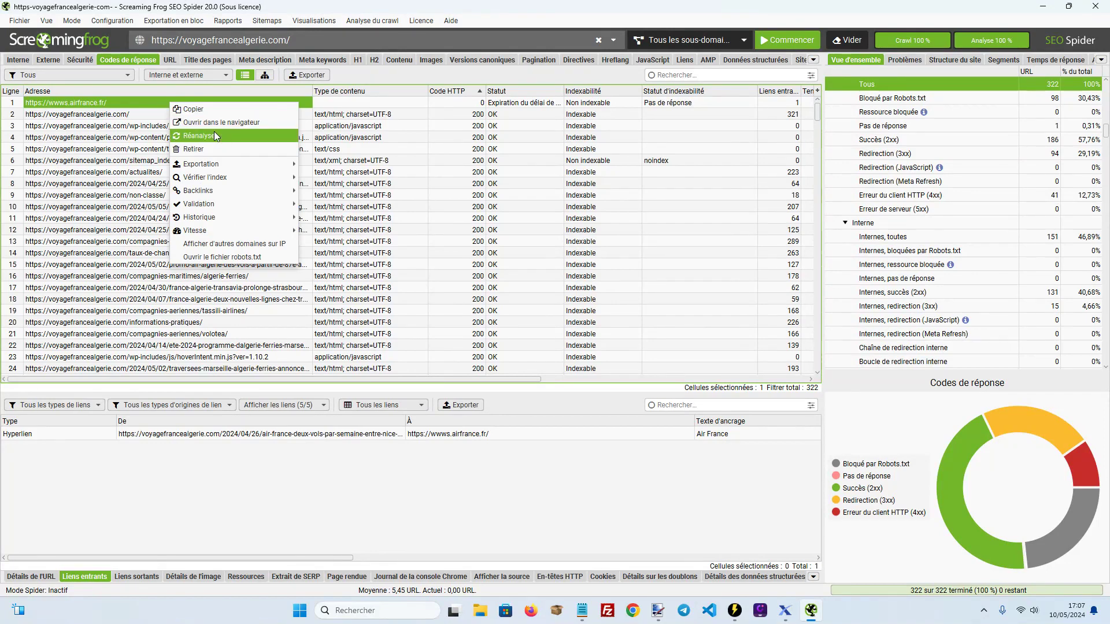
pyautogui.click(233, 134)
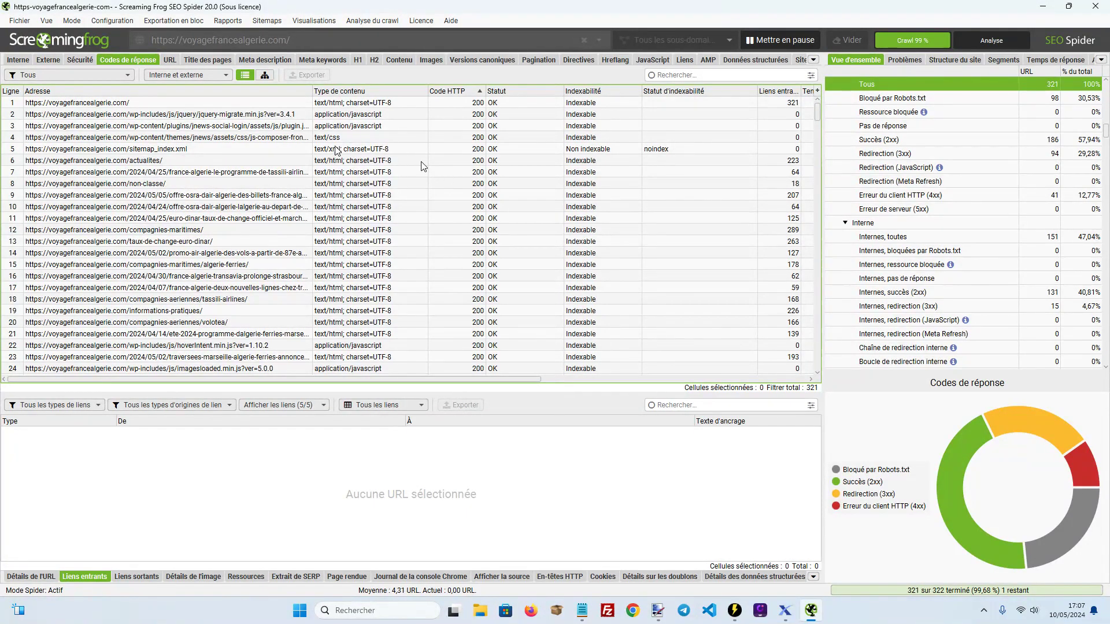
pyautogui.click(181, 102)
pyautogui.rightClick(183, 102)
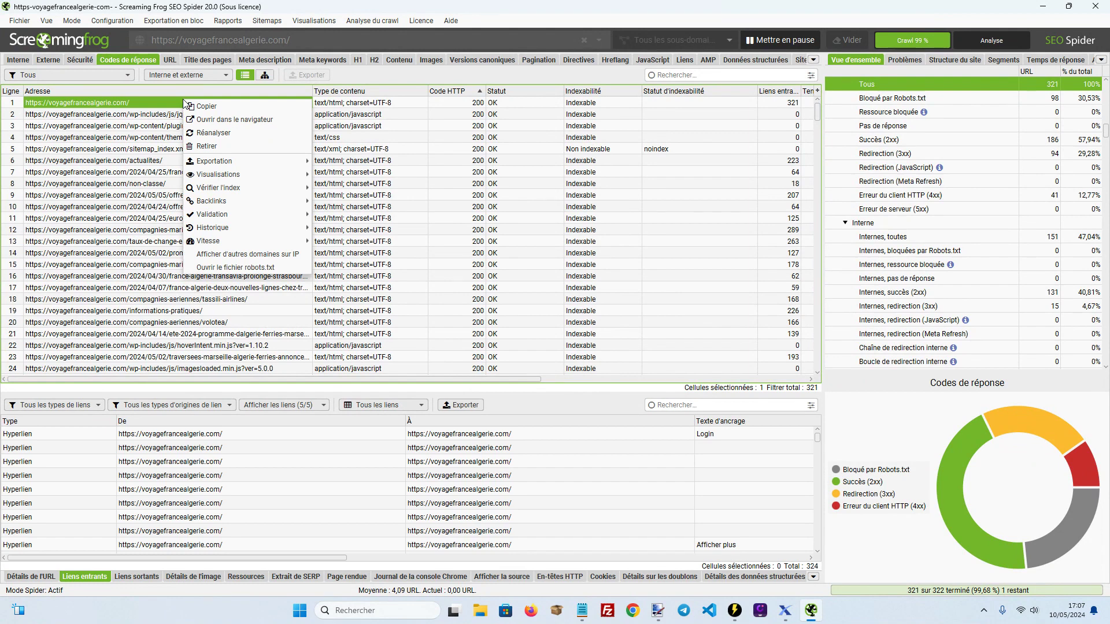
pyautogui.click(147, 105)
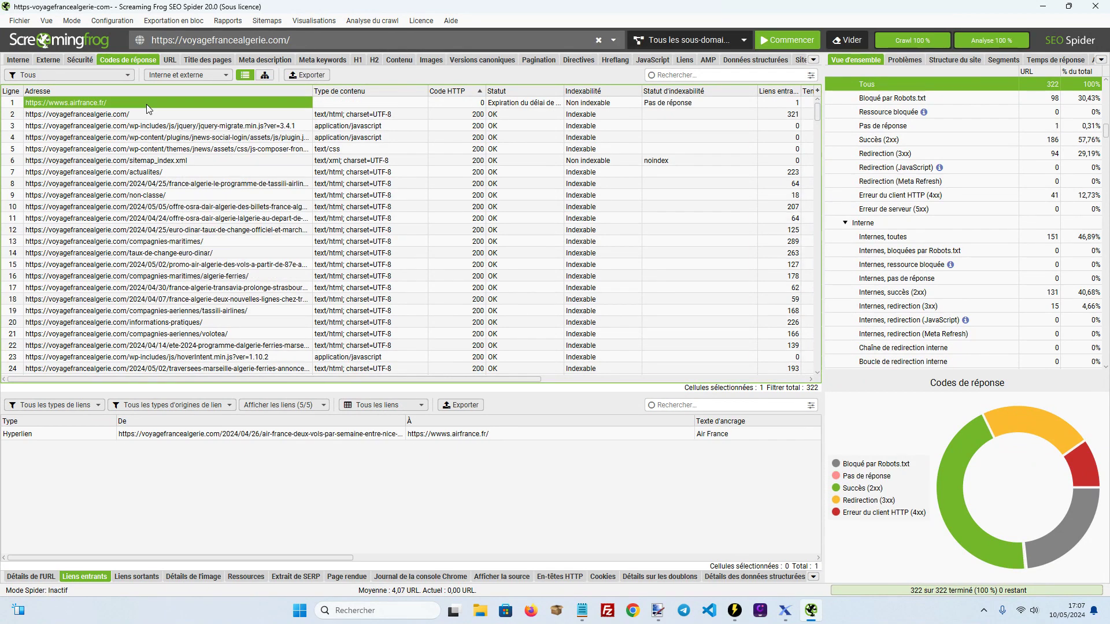
pyautogui.rightClick(255, 103)
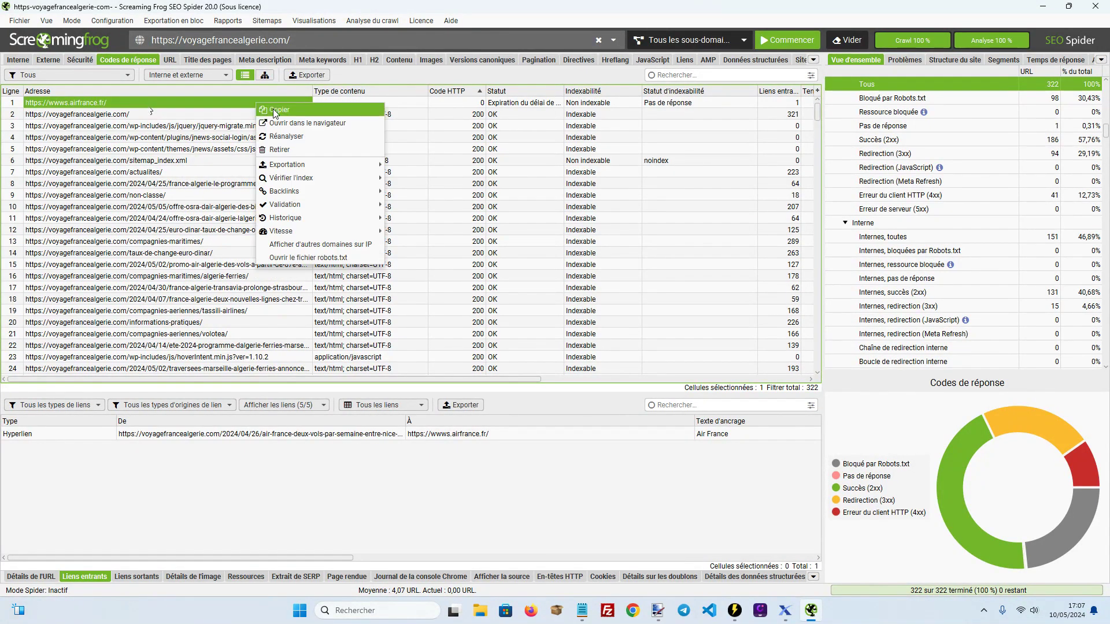
pyautogui.click(273, 108)
pyautogui.click(632, 610)
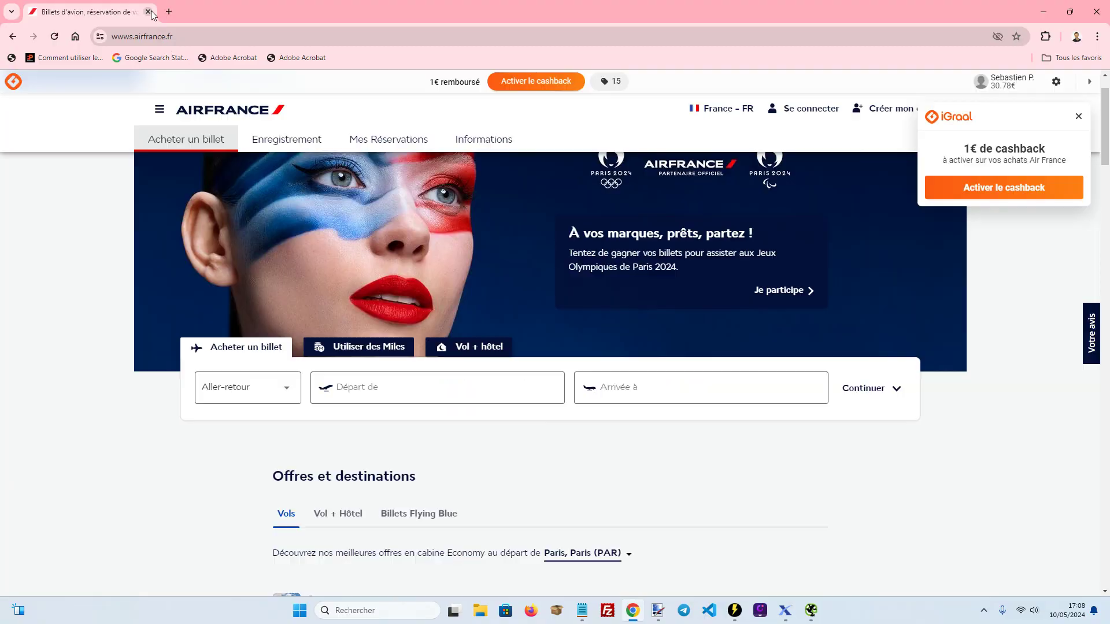
pyautogui.click(226, 32)
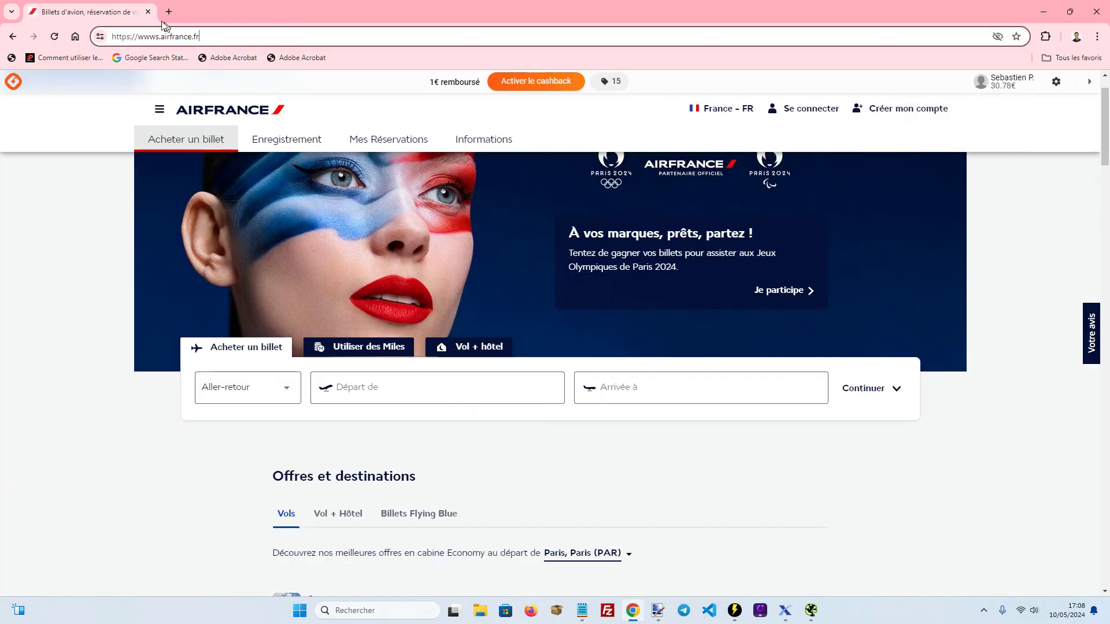
pyautogui.click(149, 13)
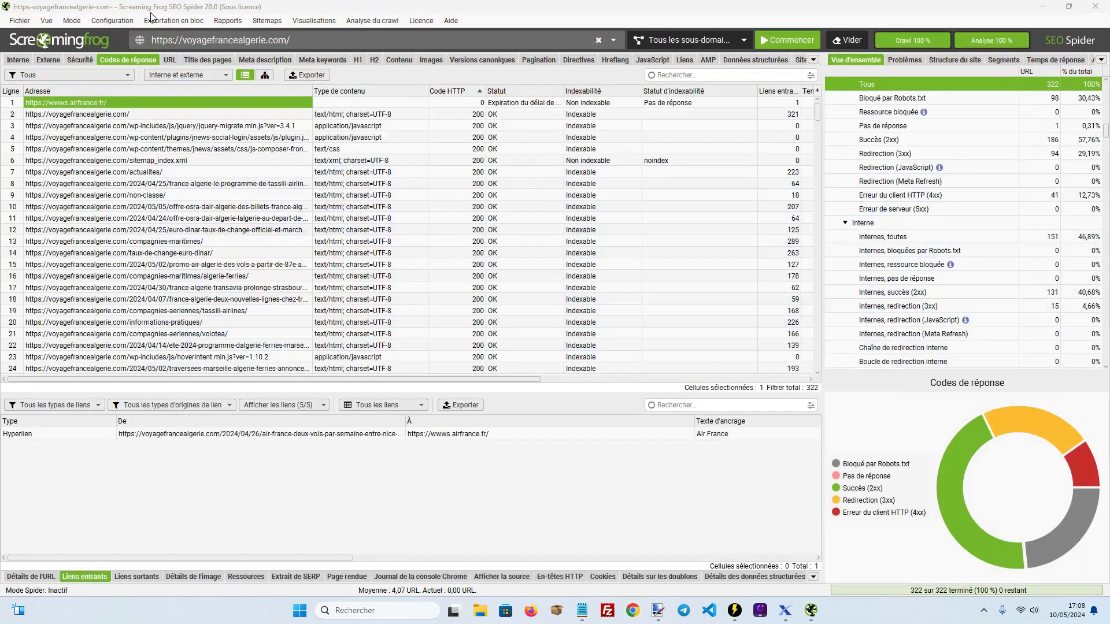
# Review the URL report's uppercase, parameter and repetitive-path issues, widening the address column to read the full URLs
pyautogui.click(169, 60)
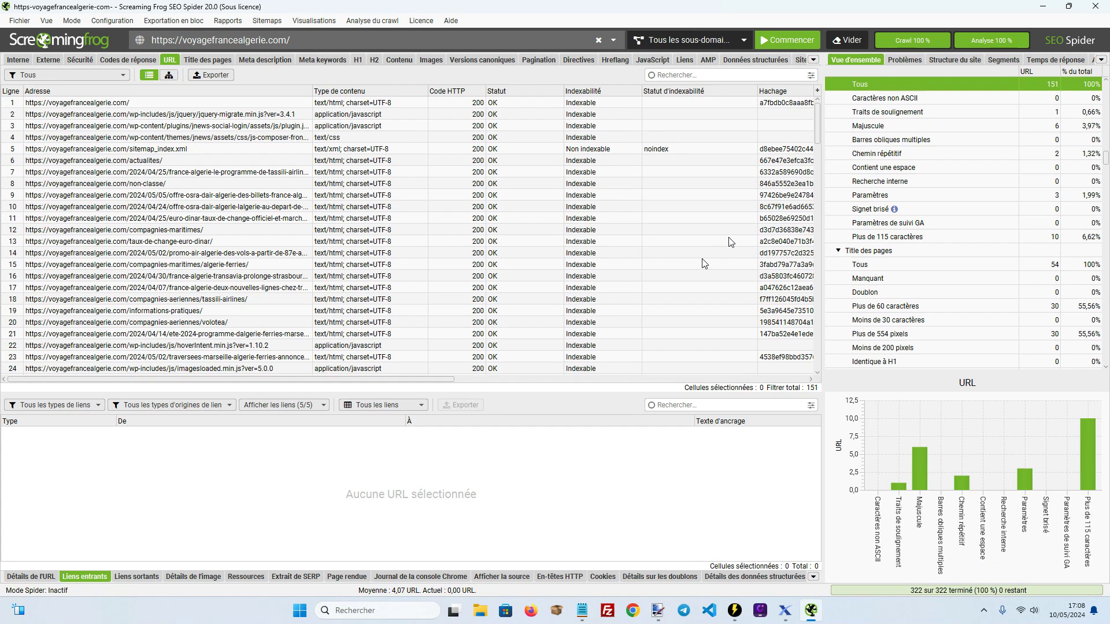
pyautogui.click(922, 473)
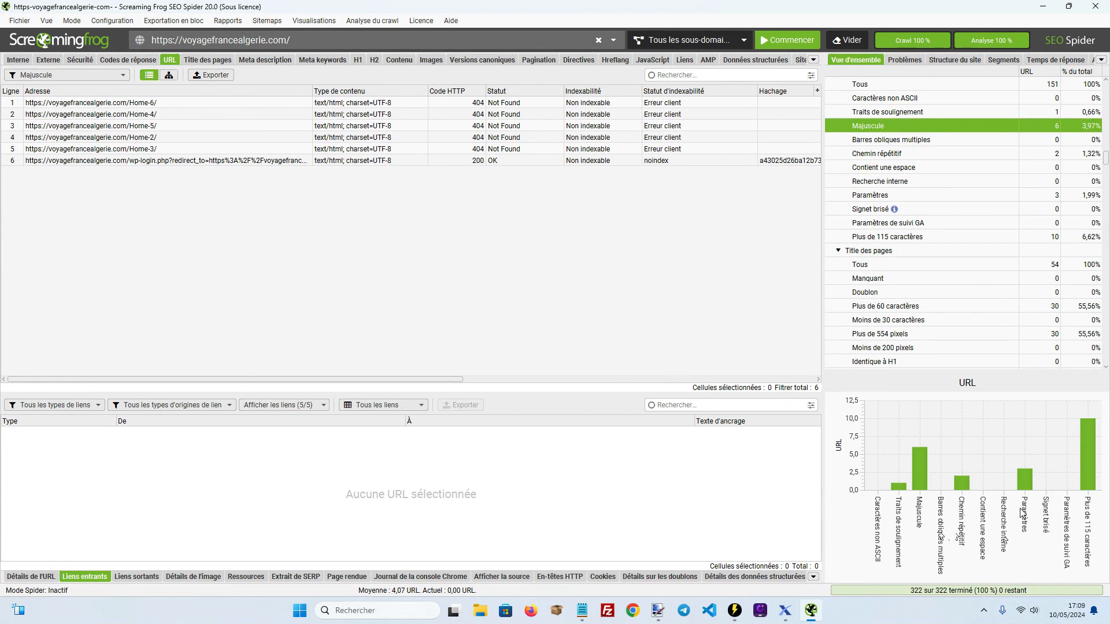
pyautogui.click(1025, 481)
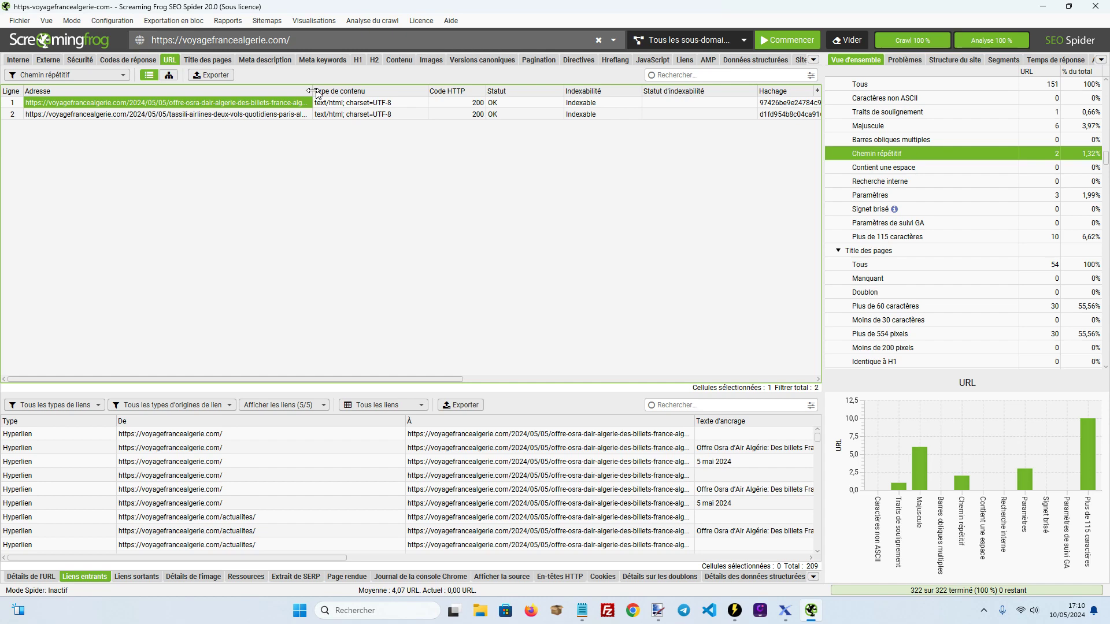
pyautogui.moveTo(314, 91); pyautogui.dragTo(407, 94)
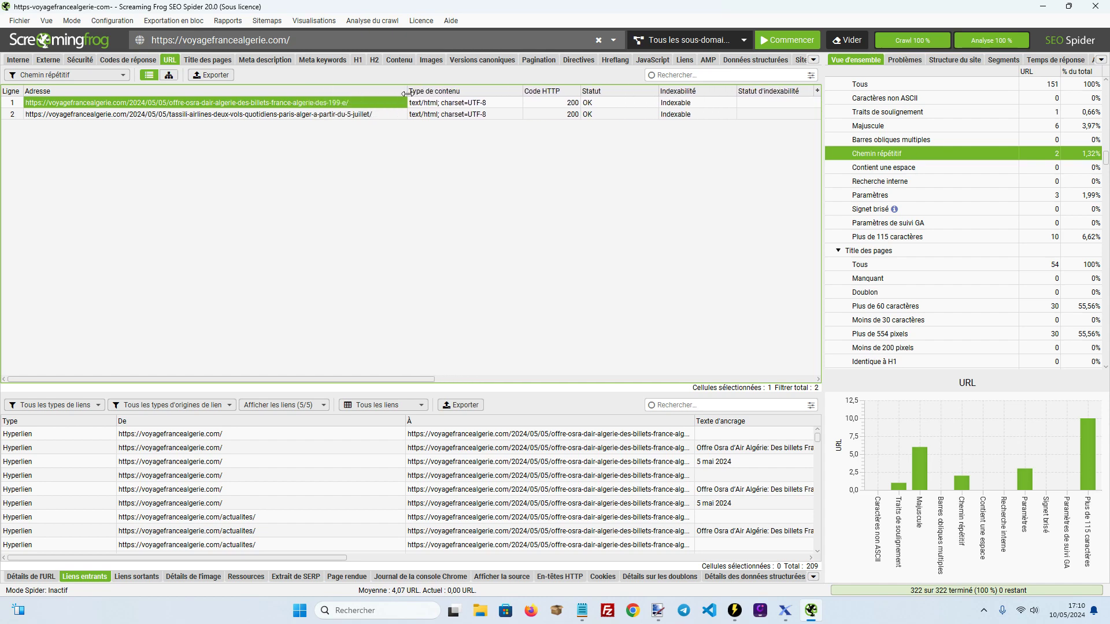
# Sort the page titles report by ascending title length and review the titles from shortest to longest
pyautogui.click(213, 61)
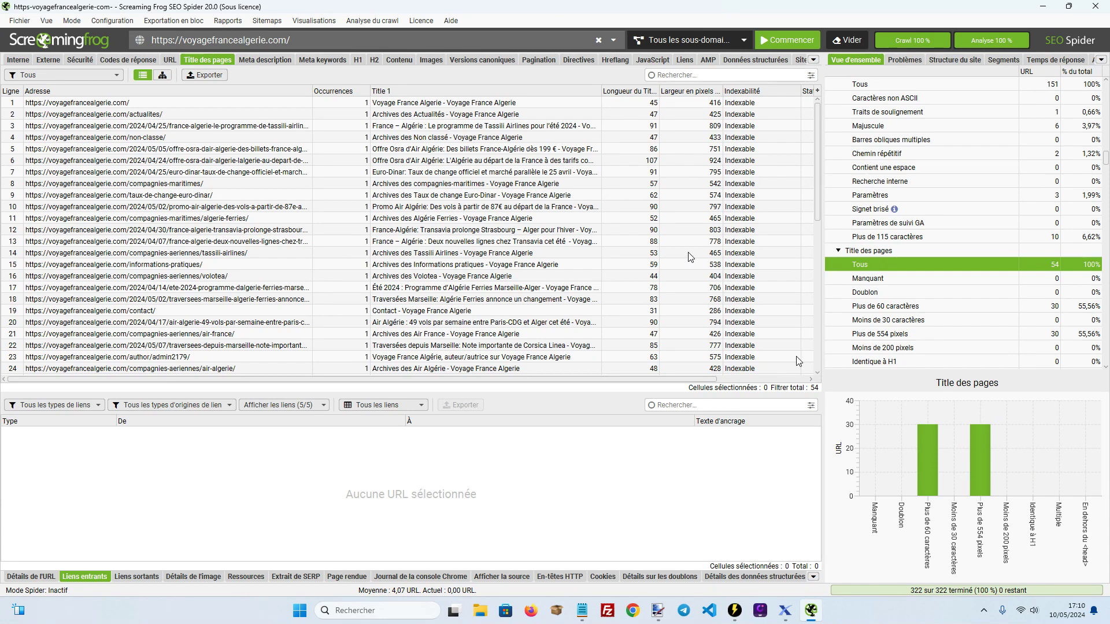
pyautogui.click(637, 93)
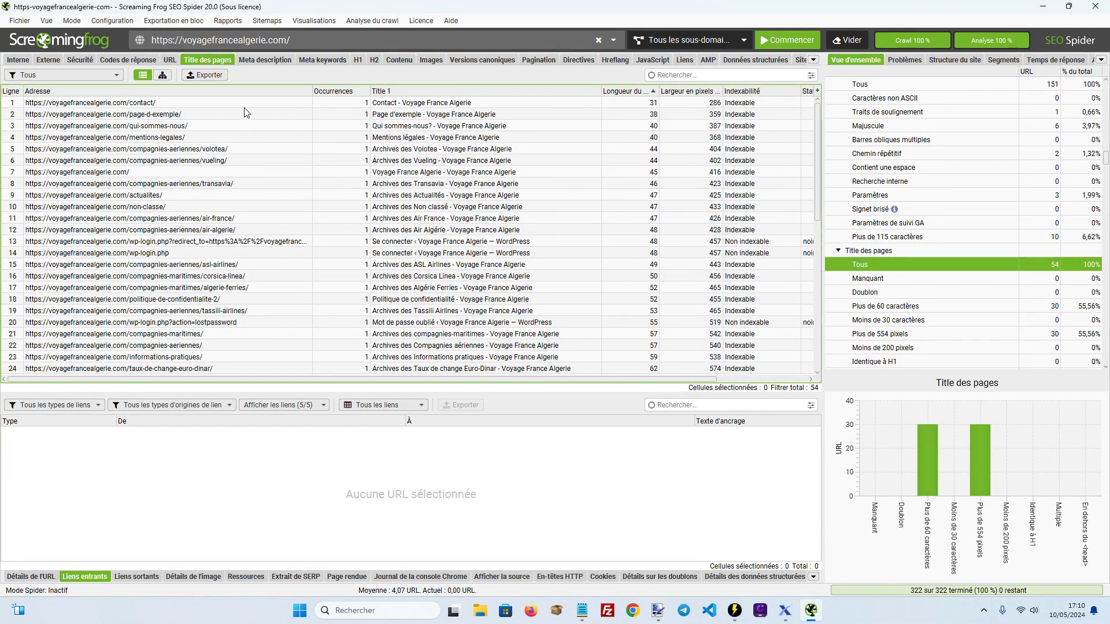
pyautogui.click(421, 107)
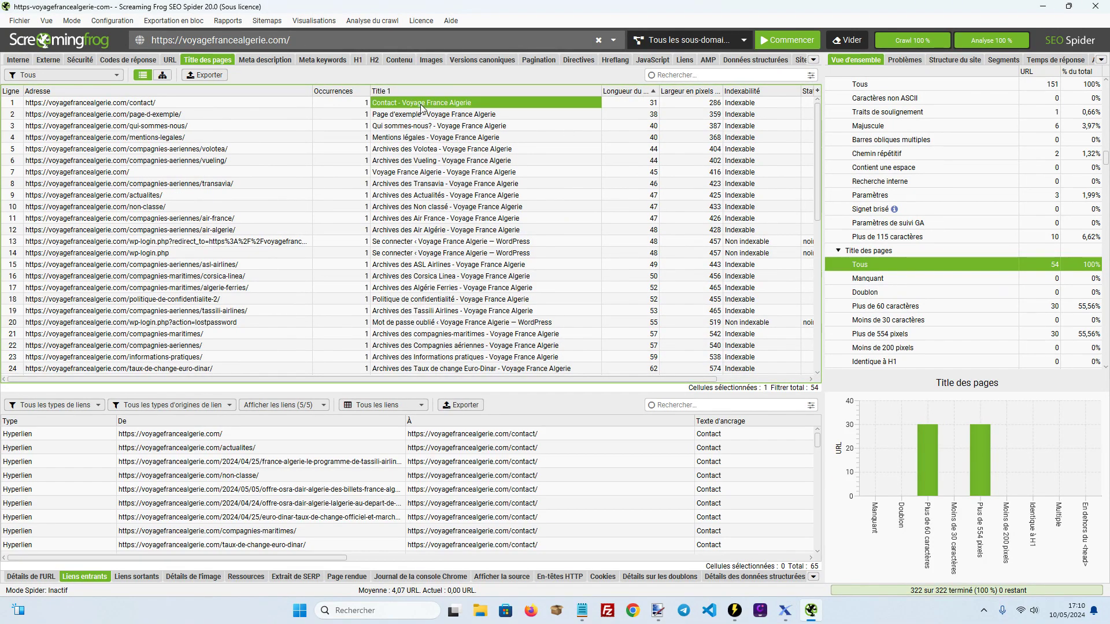
pyautogui.click(746, 106)
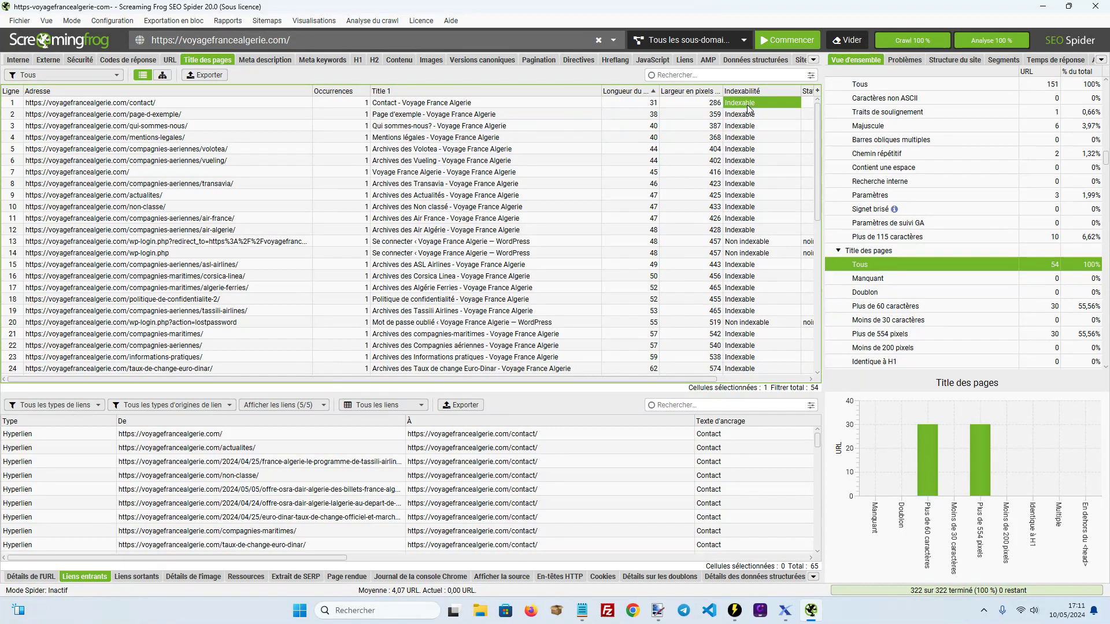
pyautogui.click(530, 106)
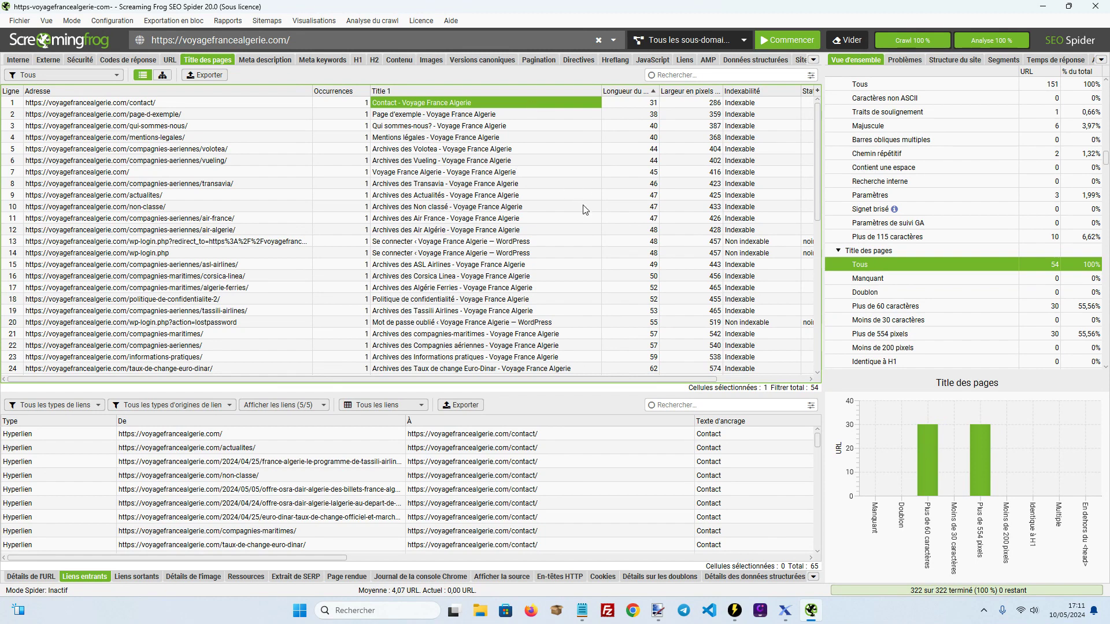
pyautogui.scroll(-6, 584, 209)
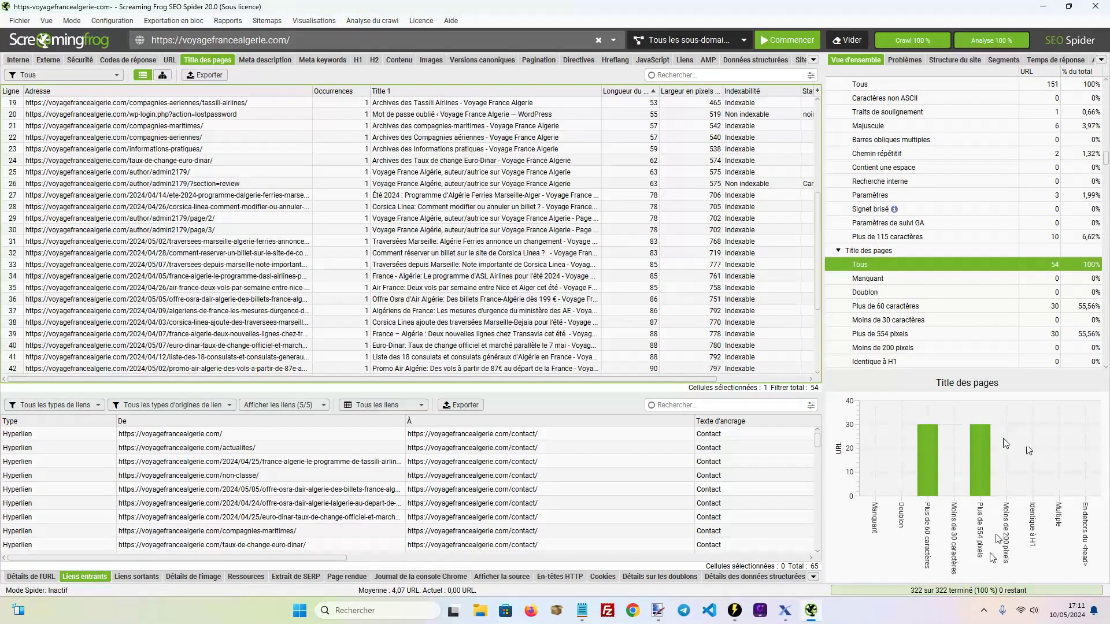
# Filter the page titles report to titles wider than 554 pixels
pyautogui.click(981, 463)
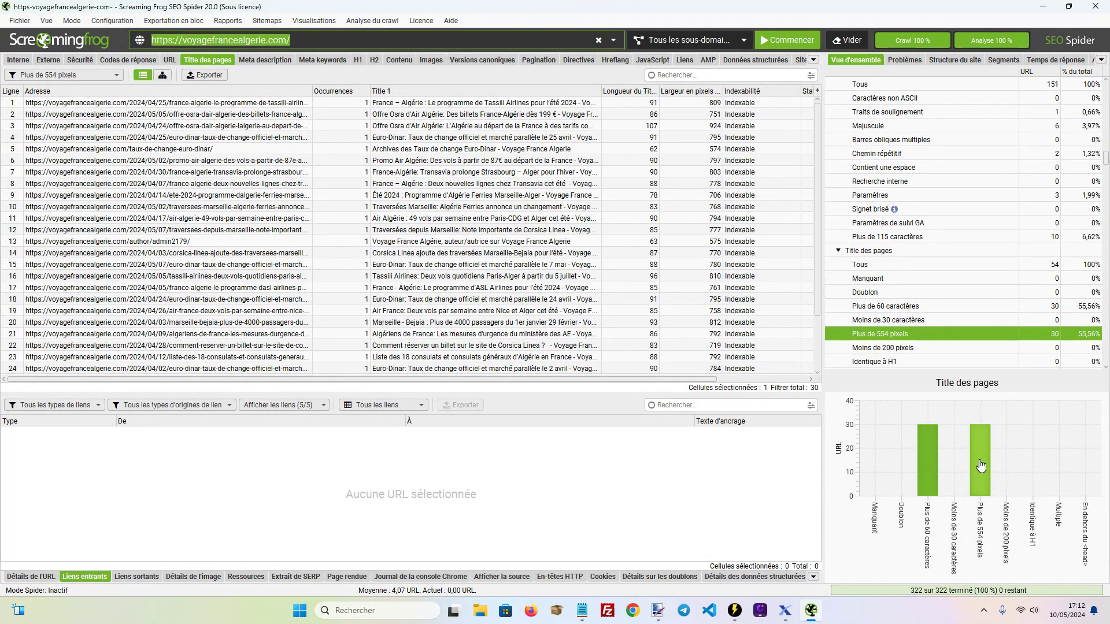
pyautogui.click(117, 75)
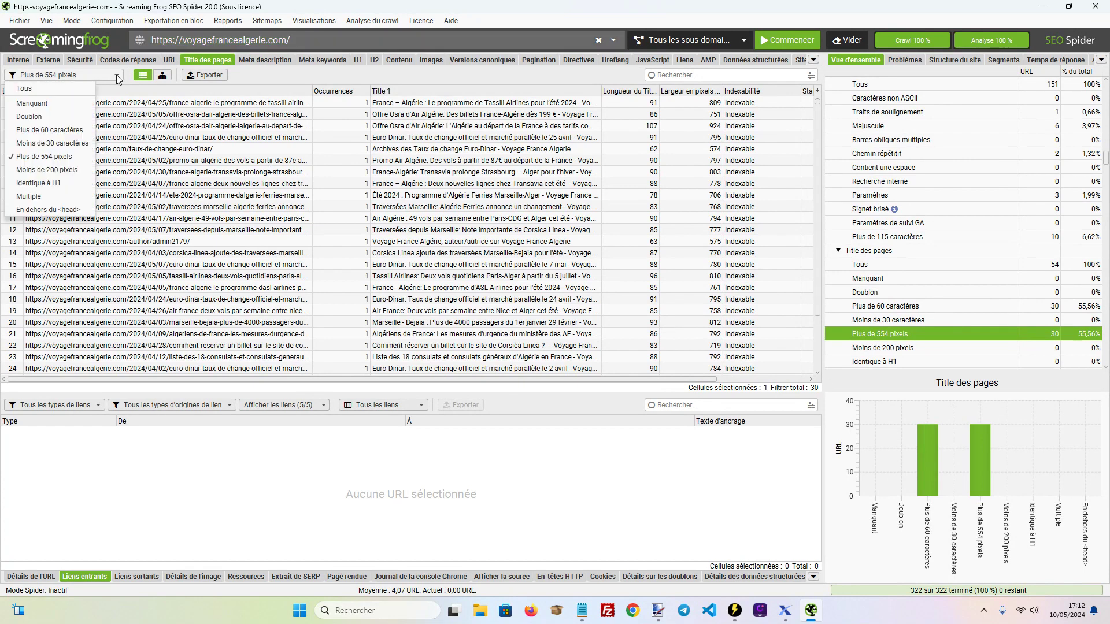
pyautogui.click(66, 157)
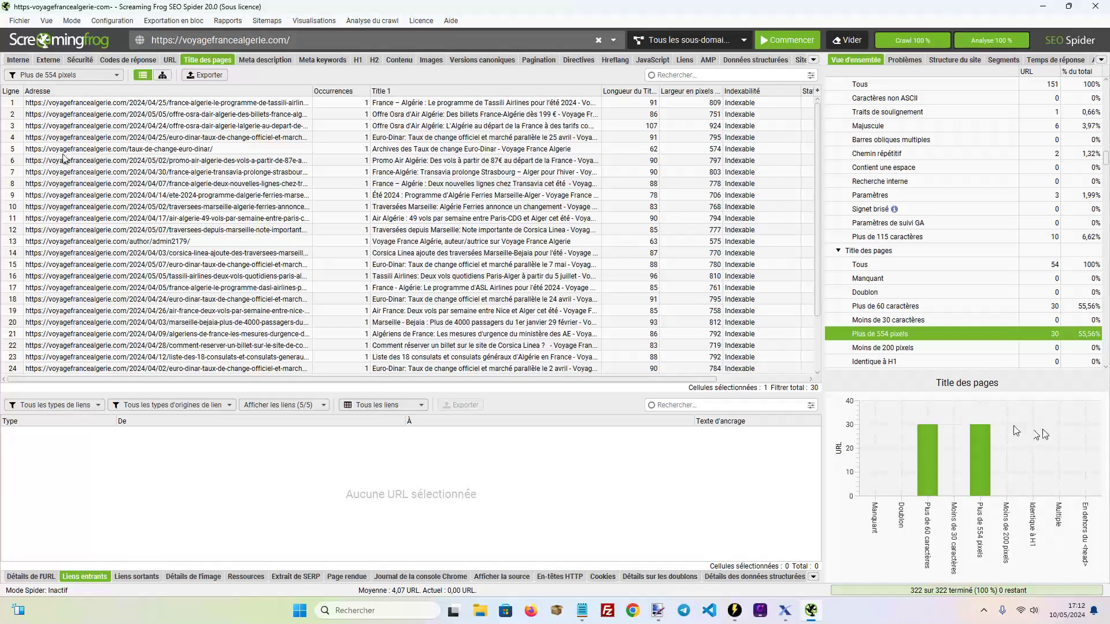
# Review the pages with missing meta descriptions and the meta keywords report
pyautogui.click(271, 60)
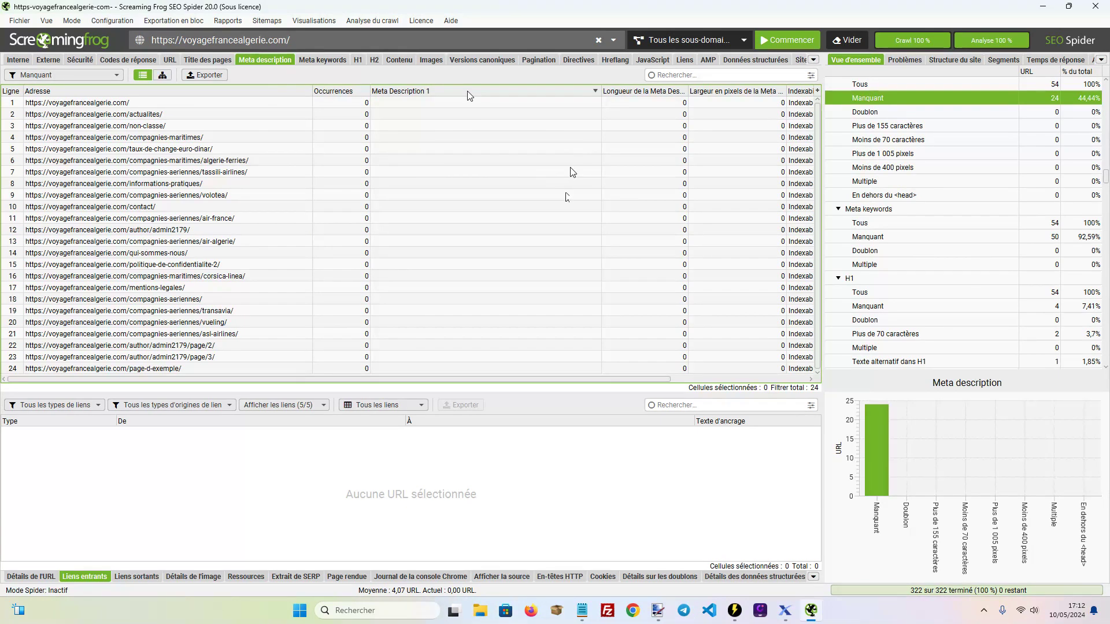
pyautogui.click(323, 60)
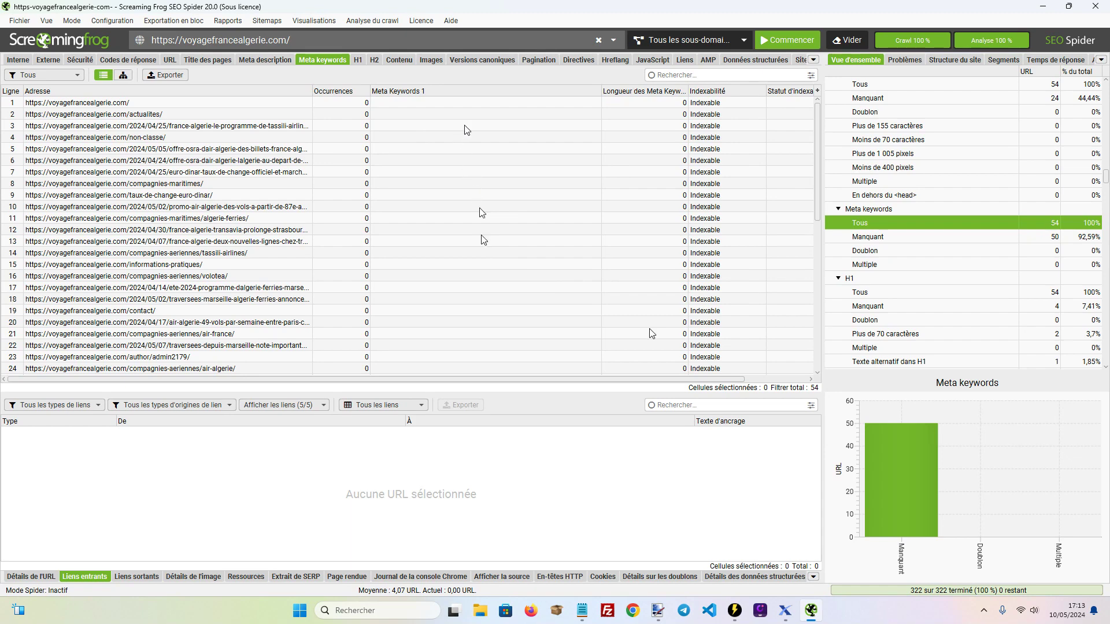
# Sort the H1 report by ascending H1-1 text and filter it to pages with alt text in the H1
pyautogui.click(358, 61)
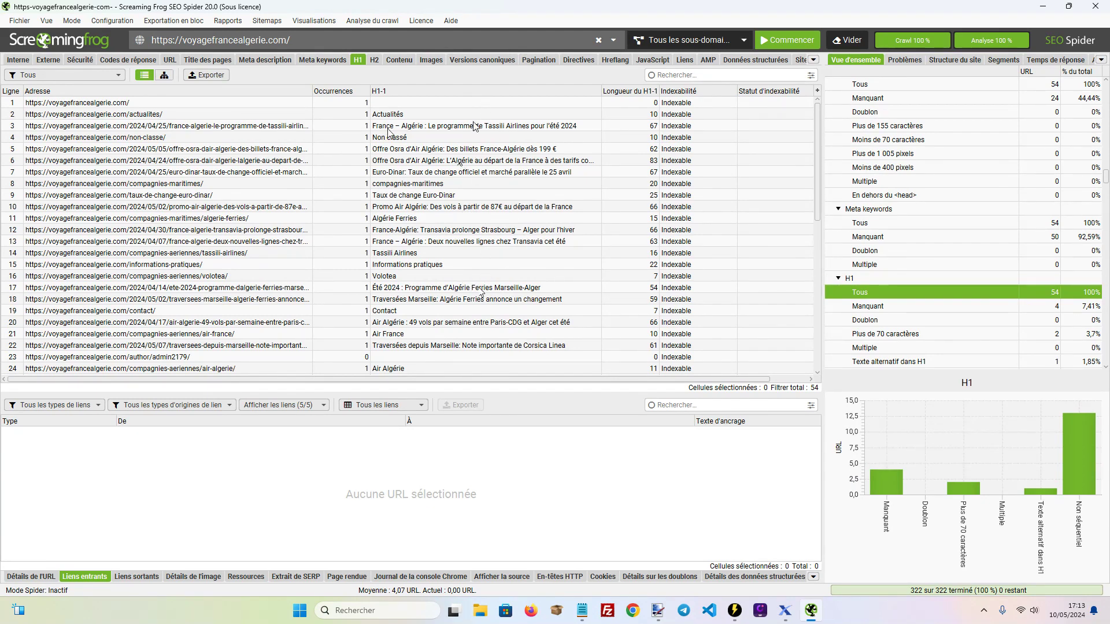
pyautogui.click(484, 93)
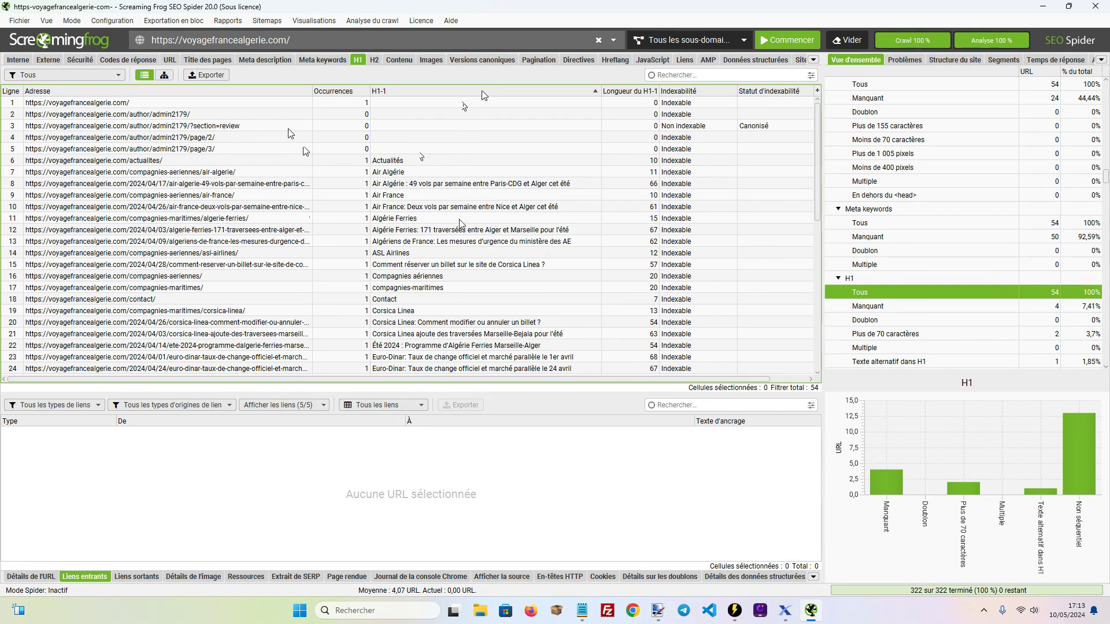
pyautogui.scroll(-10, 462, 228)
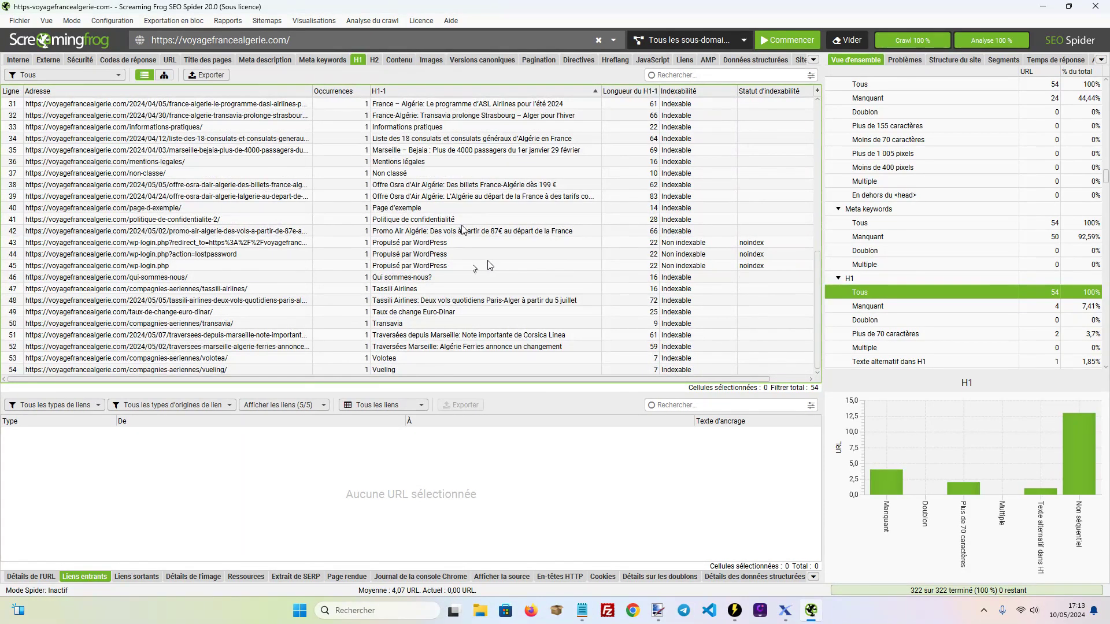
pyautogui.scroll(10, 514, 266)
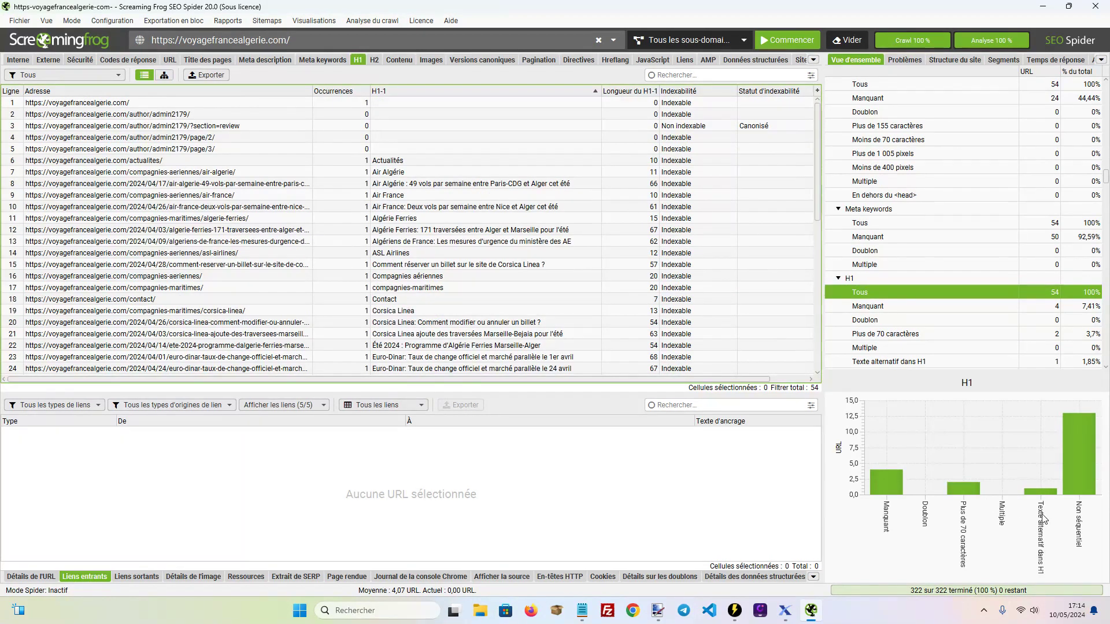
pyautogui.click(1042, 492)
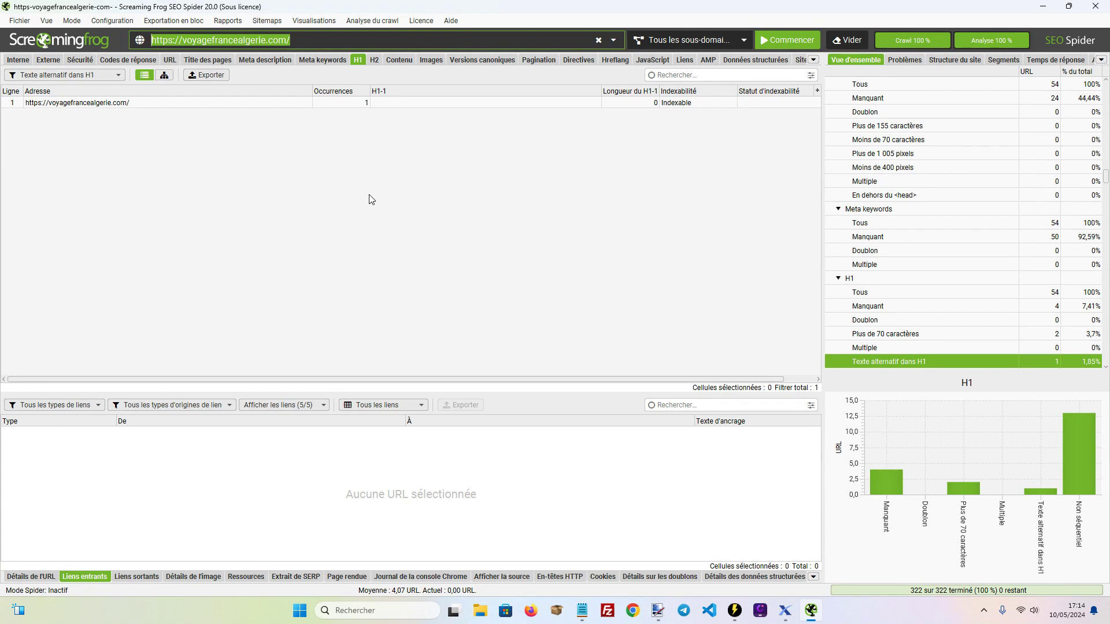
# Sort the H2 report by ascending H2-1 text and filter it to duplicate H2 headings
pyautogui.click(373, 60)
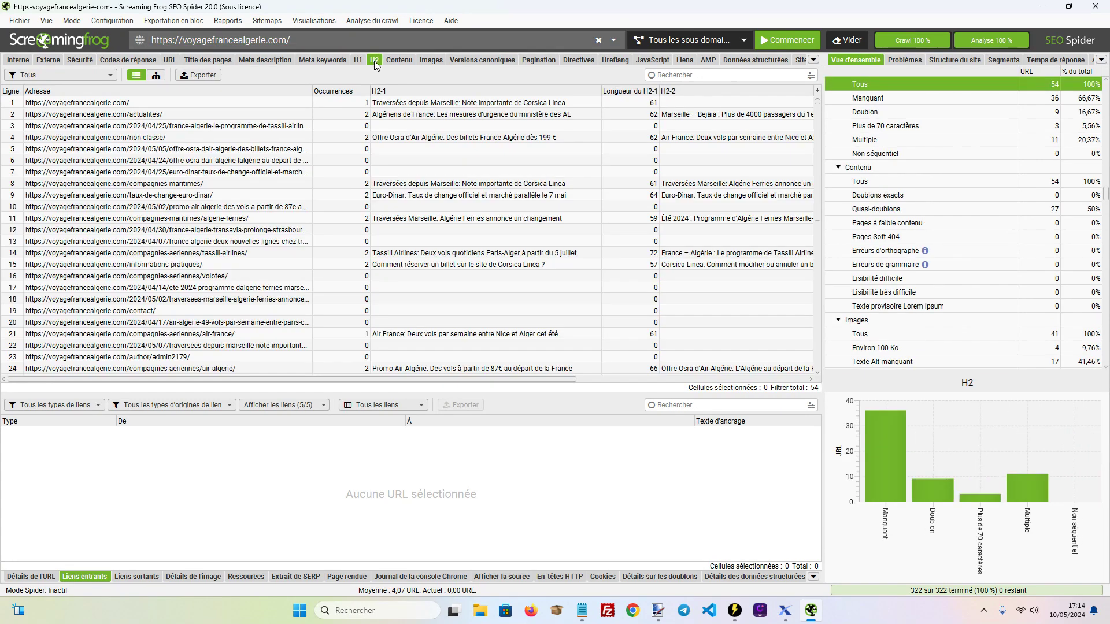
pyautogui.click(478, 93)
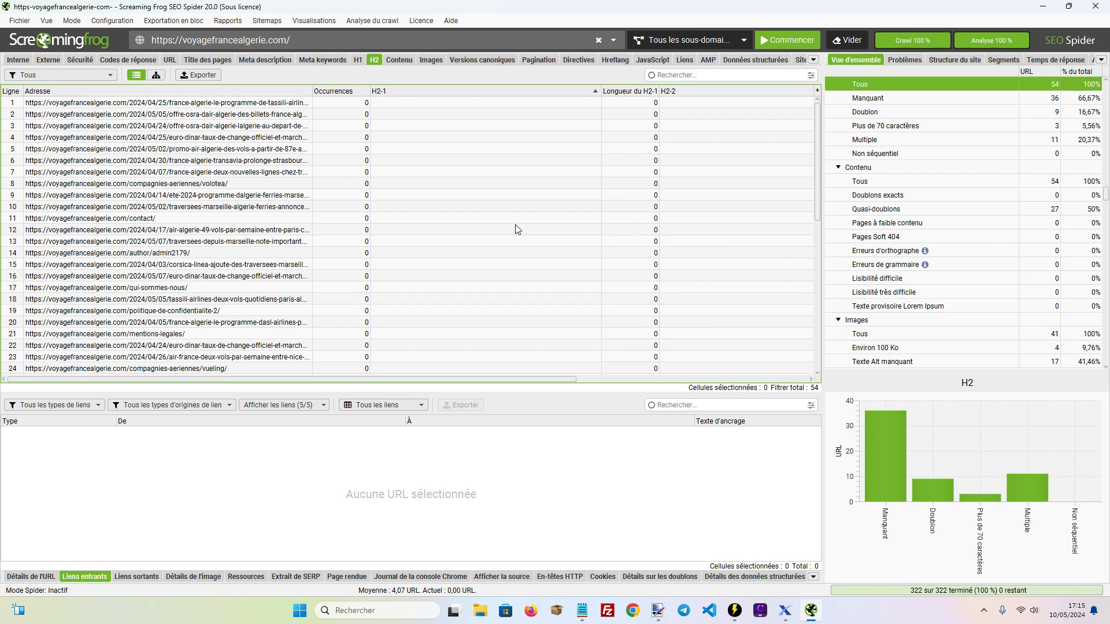
pyautogui.click(938, 498)
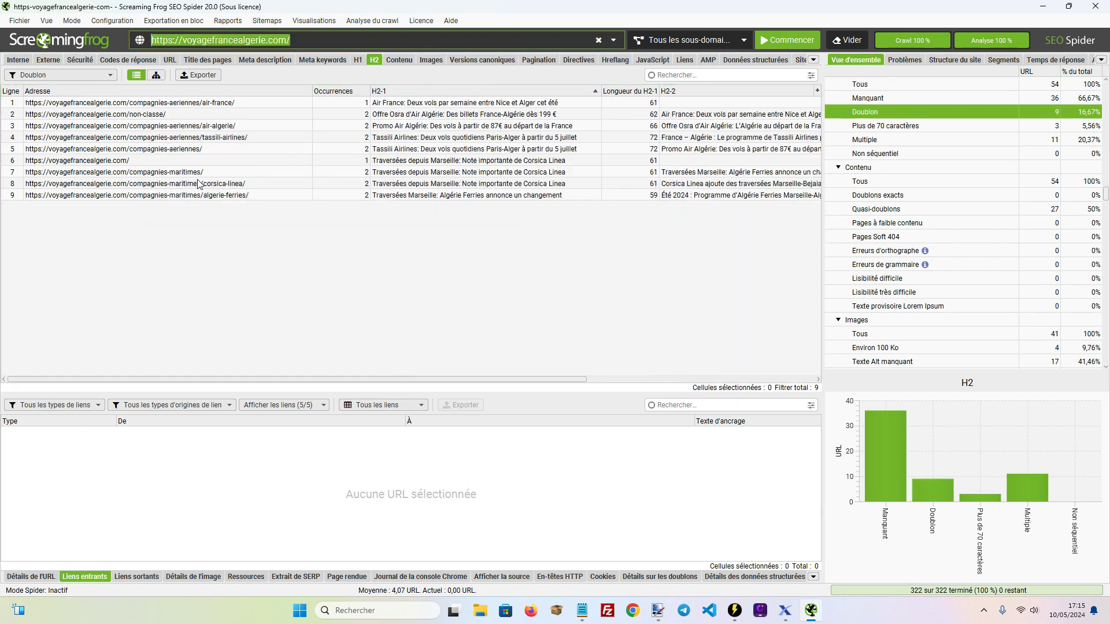
# Examine the duplicate details of the /compagnies-maritimes/corsica-linea/ page, comparing its near-duplicate addresses and their similarity percentages
pyautogui.click(461, 171)
pyautogui.click(457, 184)
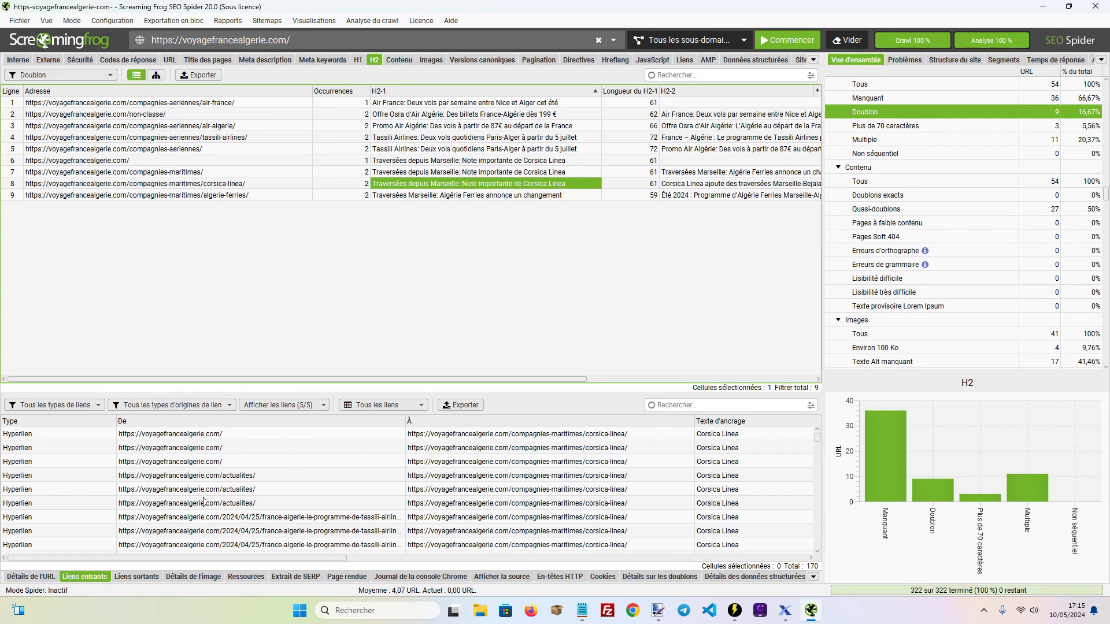
pyautogui.click(660, 577)
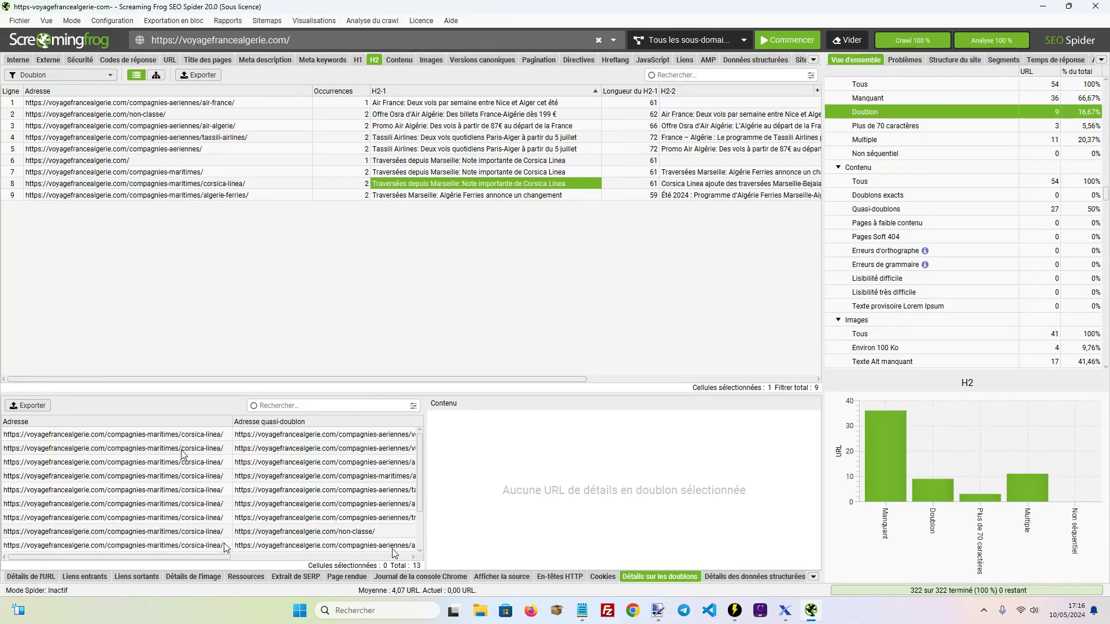
pyautogui.click(211, 559)
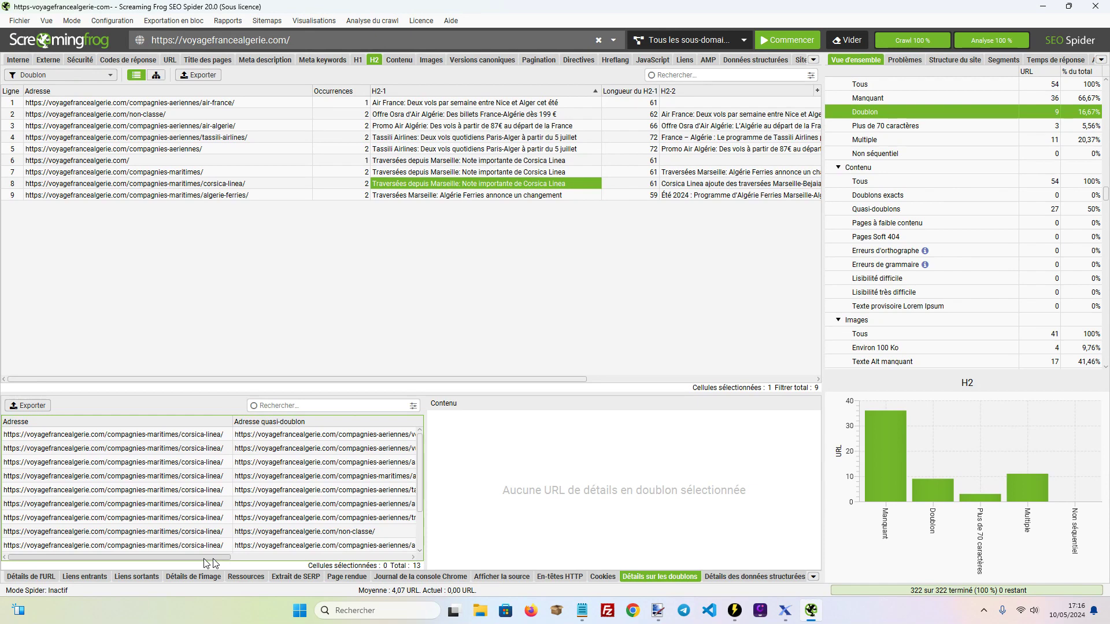
pyautogui.moveTo(205, 559); pyautogui.dragTo(274, 559)
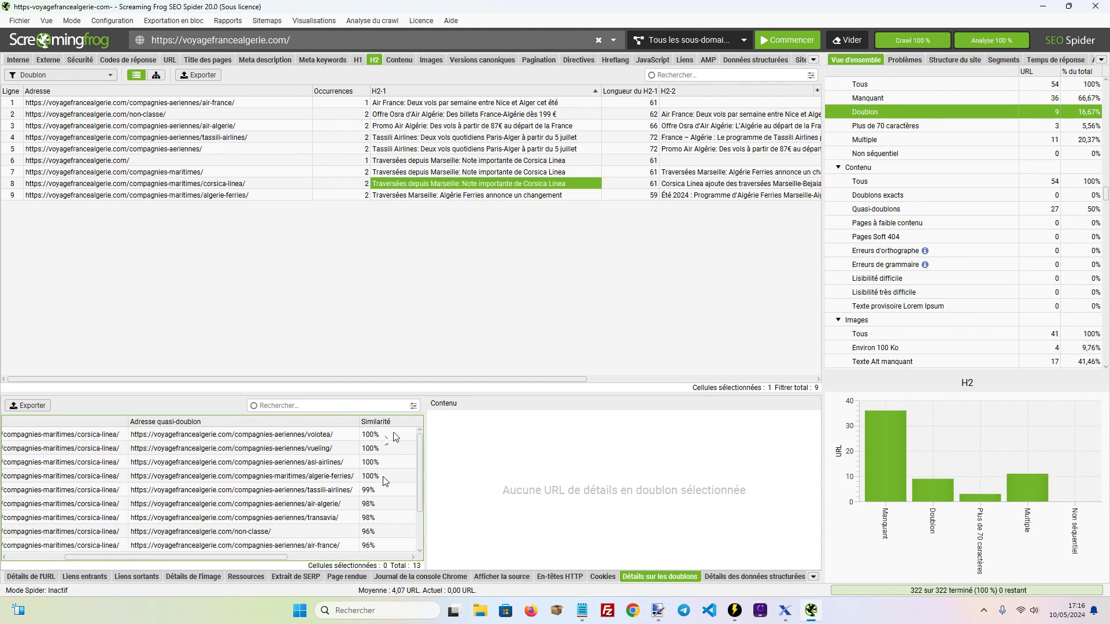
pyautogui.scroll(-2, 395, 487)
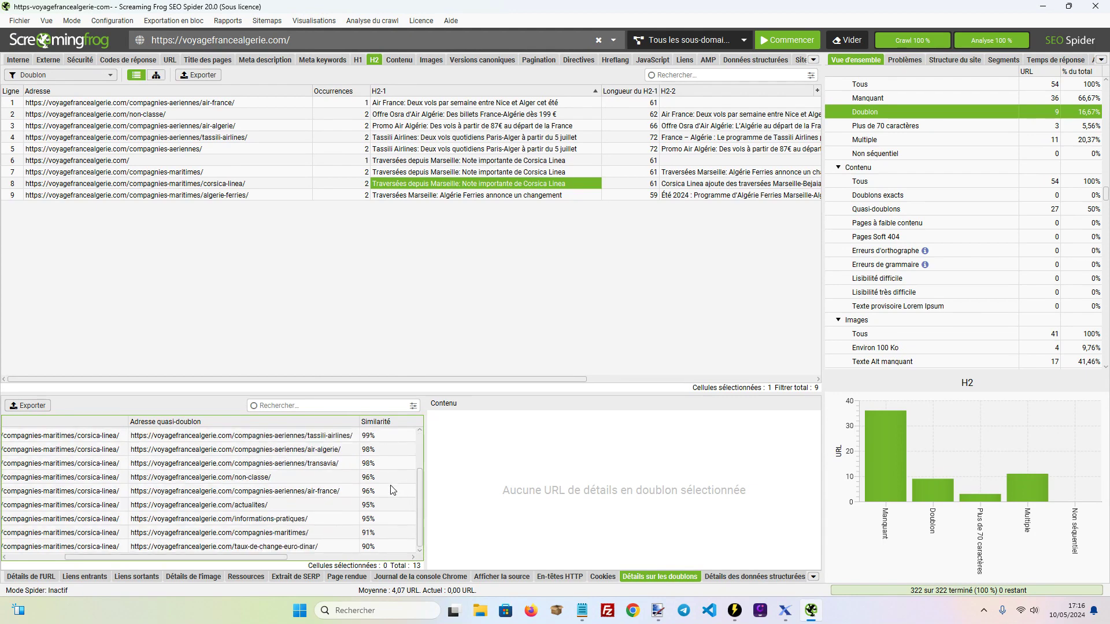
pyautogui.scroll(2, 404, 497)
pyautogui.scroll(-2, 396, 478)
pyautogui.scroll(2, 397, 513)
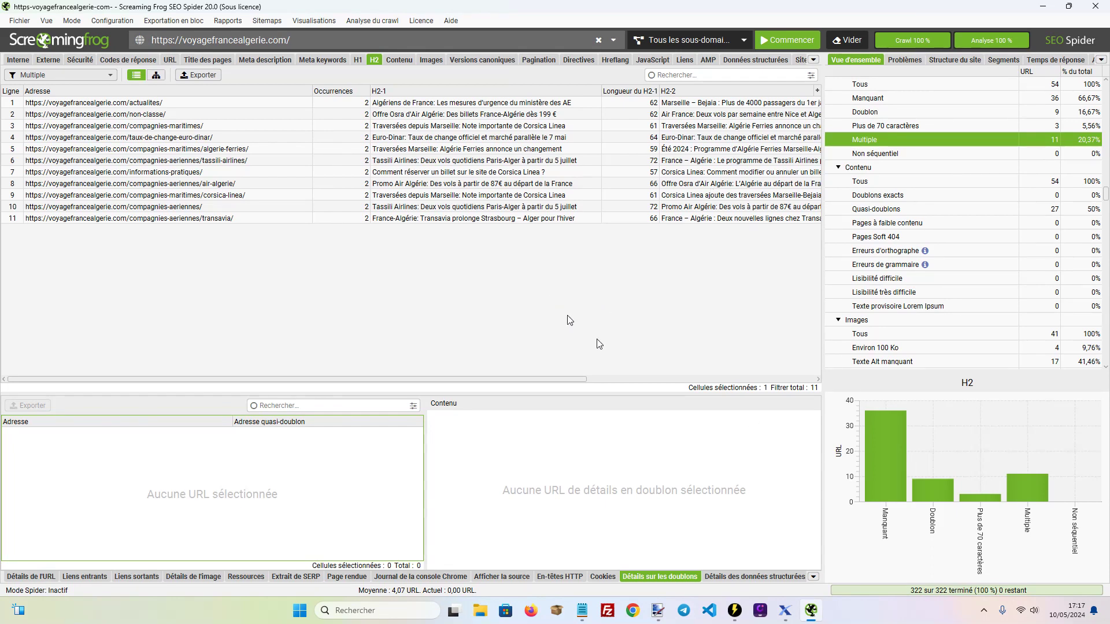
# Review the content report for word counts, readability and near-duplicate similarity across all pages
pyautogui.click(401, 59)
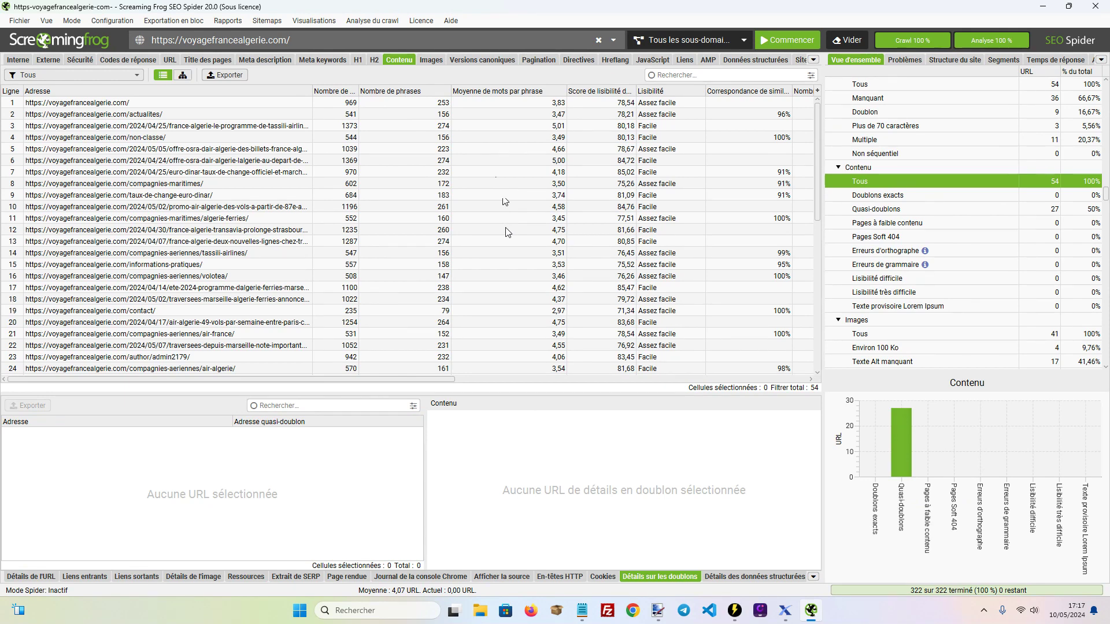
# Filter the content report to near-duplicate pages and review their similarity percentages
pyautogui.click(901, 442)
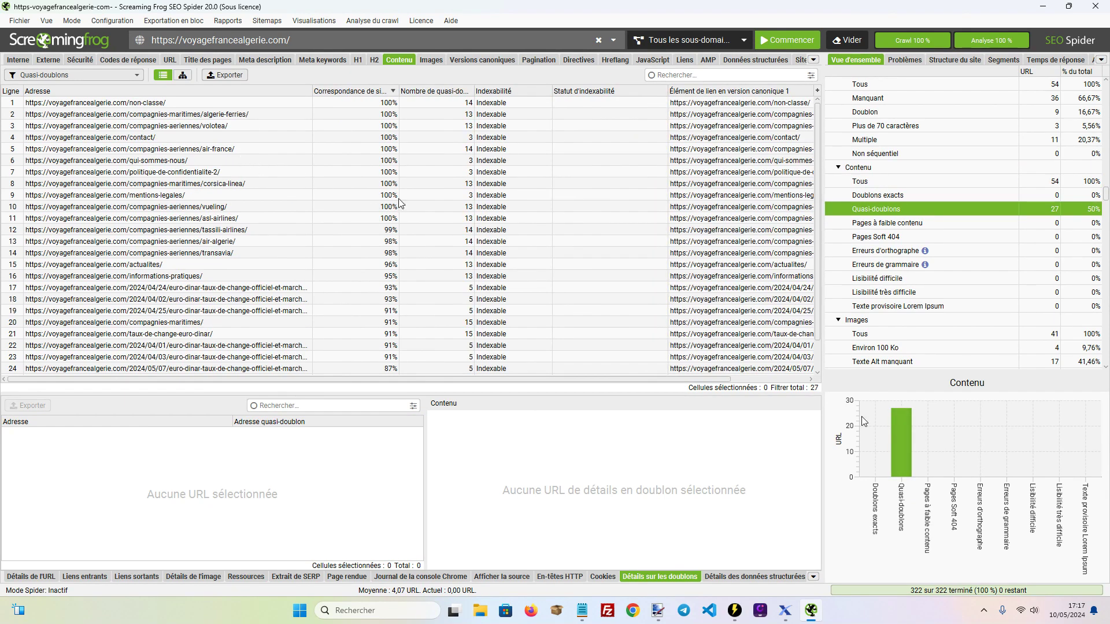
pyautogui.scroll(-1, 300, 264)
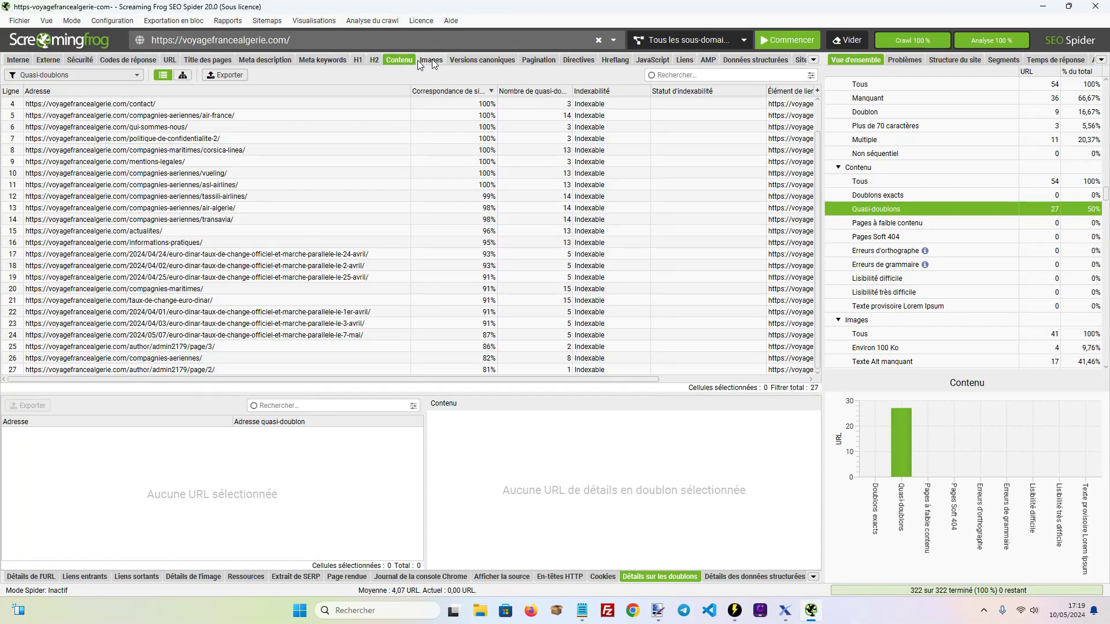
# Sort the images report by descending file size, inspect the Port-Bejaia.png entry, and filter the report to images missing alt text
pyautogui.click(441, 91)
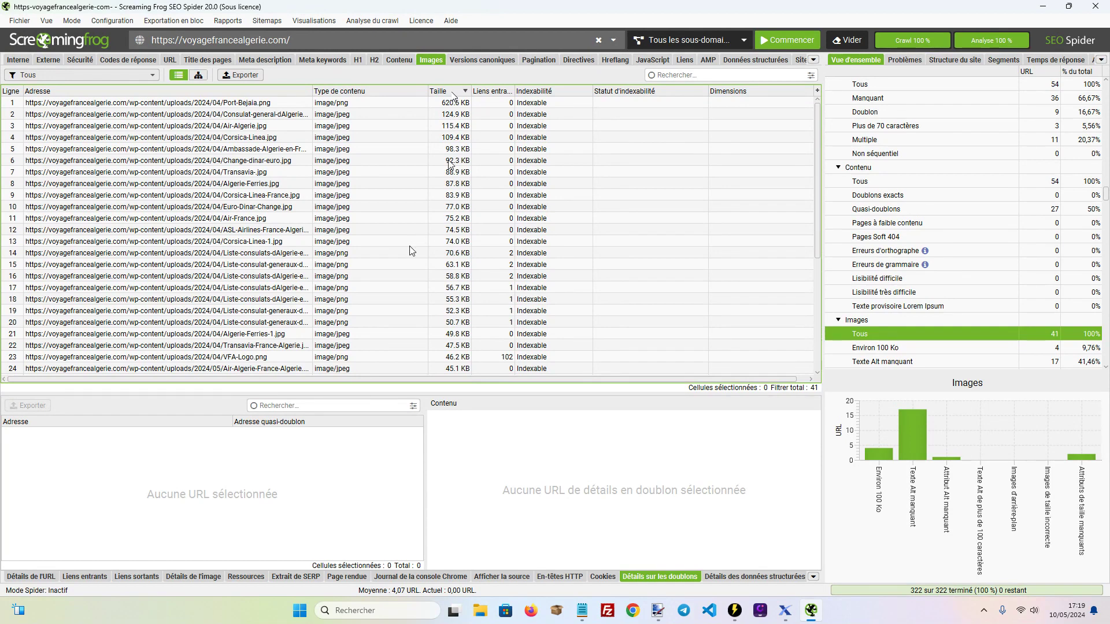
pyautogui.click(270, 104)
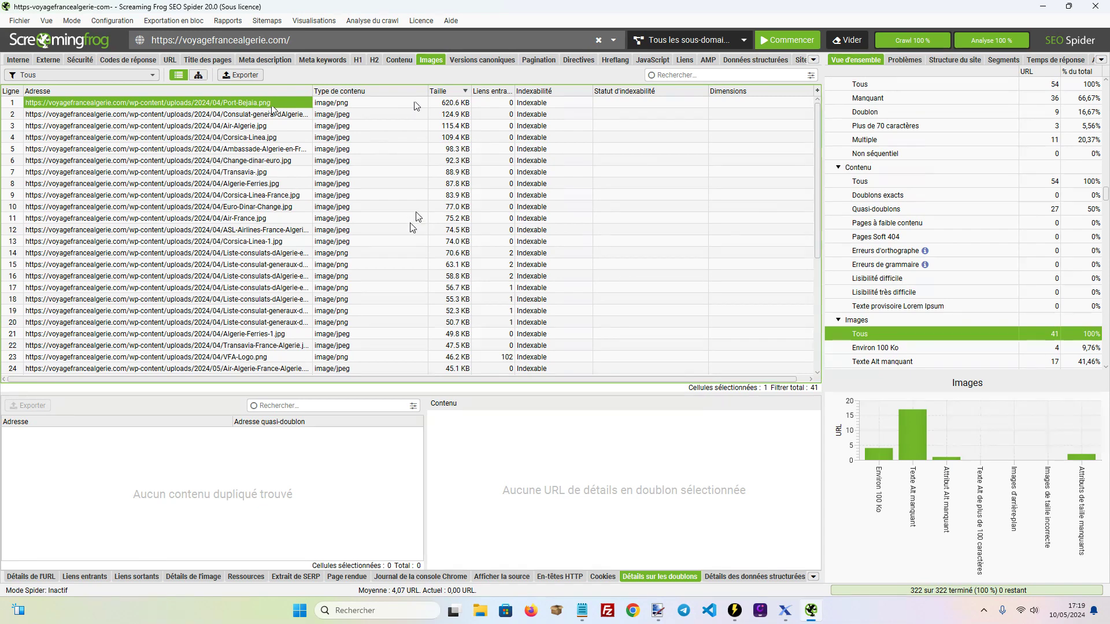
pyautogui.scroll(-3, 491, 231)
pyautogui.scroll(3, 567, 237)
pyautogui.click(916, 433)
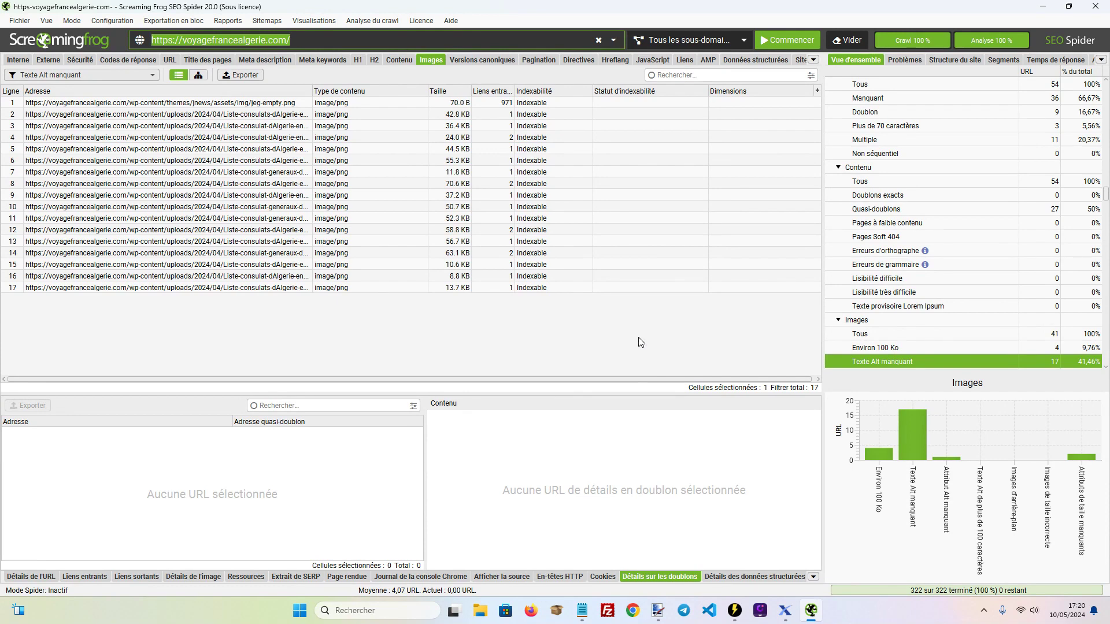
# Filter the canonicals report to canonicalised pages and compare the ?section=review address with its canonical link
pyautogui.click(488, 60)
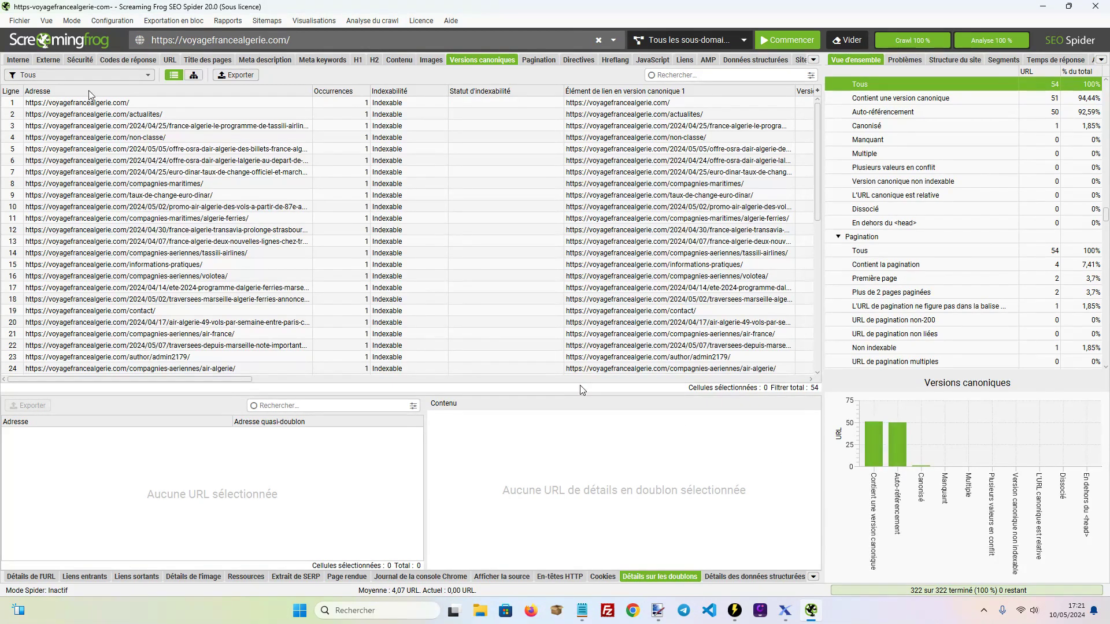
pyautogui.click(147, 75)
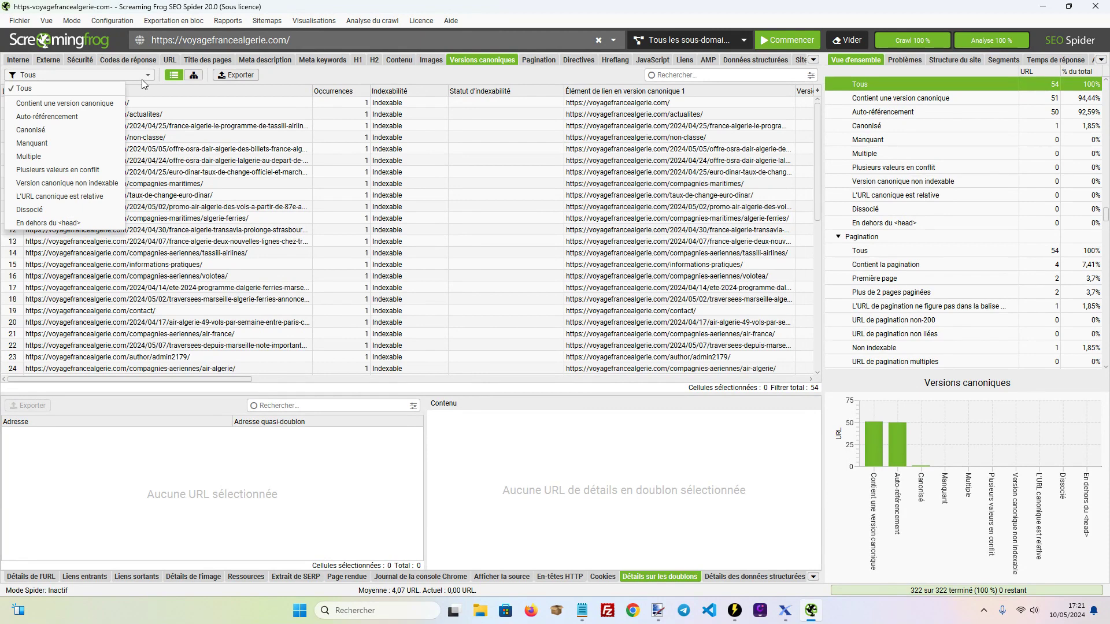
pyautogui.click(99, 132)
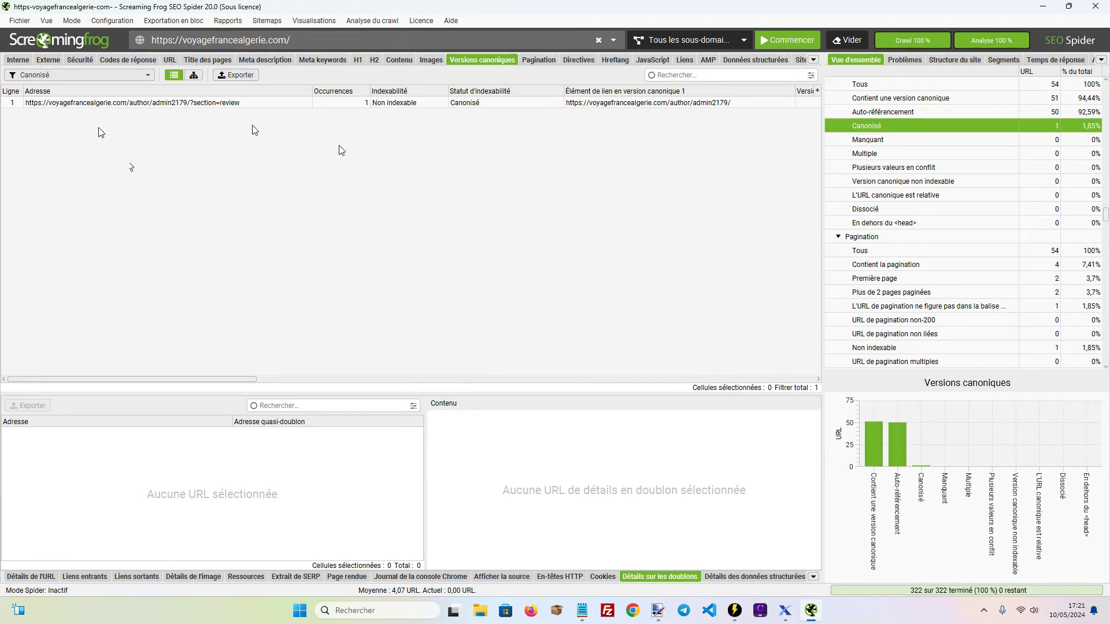
pyautogui.click(238, 106)
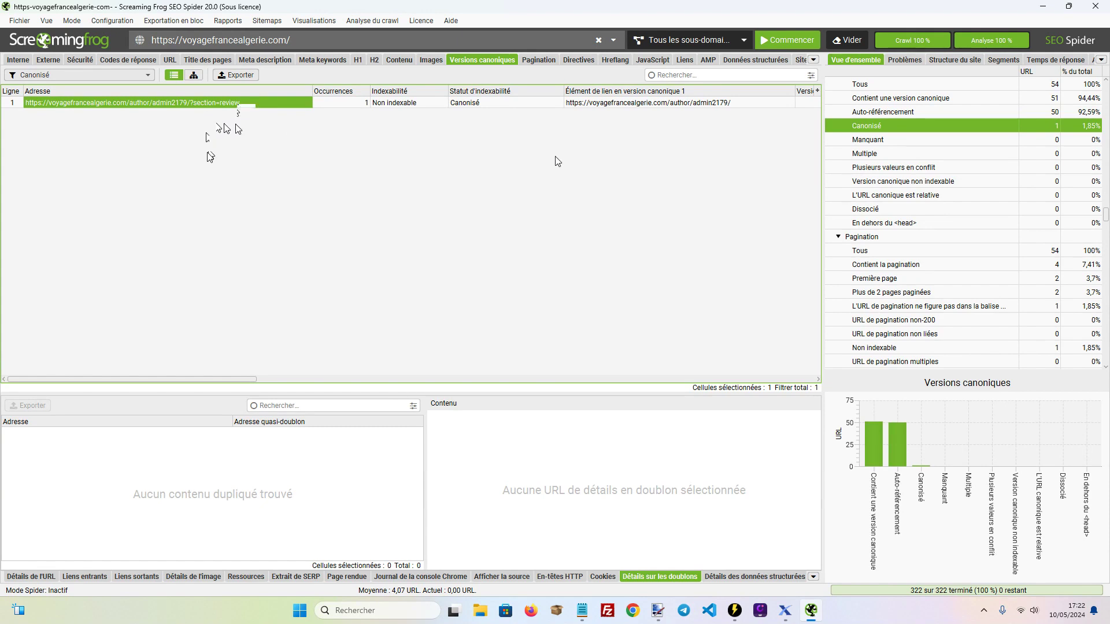
pyautogui.click(682, 104)
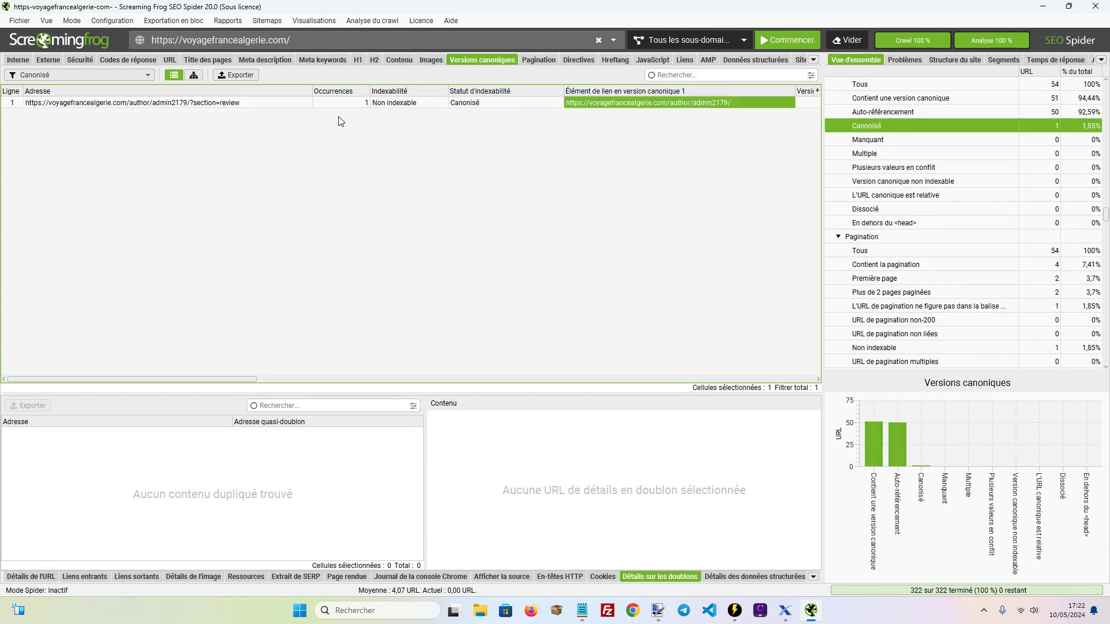
pyautogui.click(265, 104)
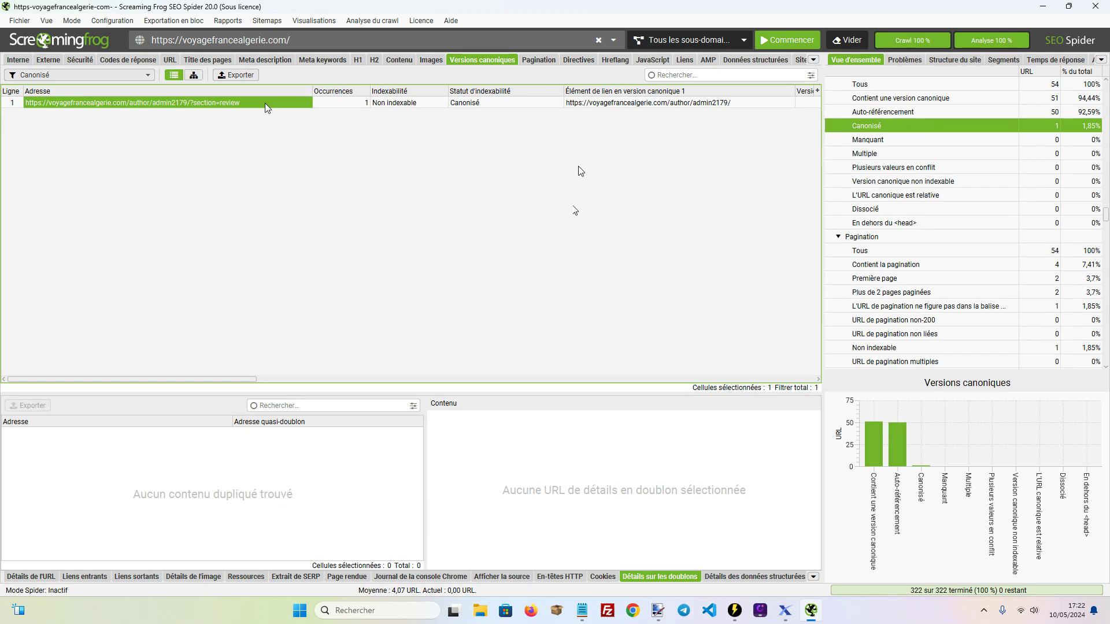
# Sort the pagination report by descending rel="next" value and review the paginated addresses
pyautogui.click(539, 60)
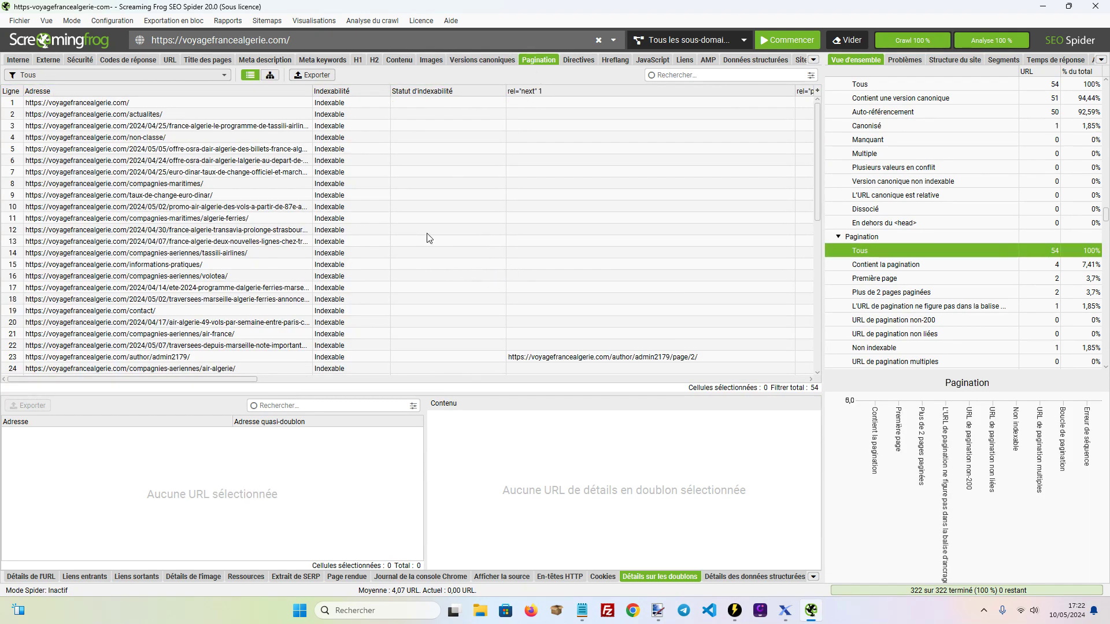
pyautogui.click(548, 92)
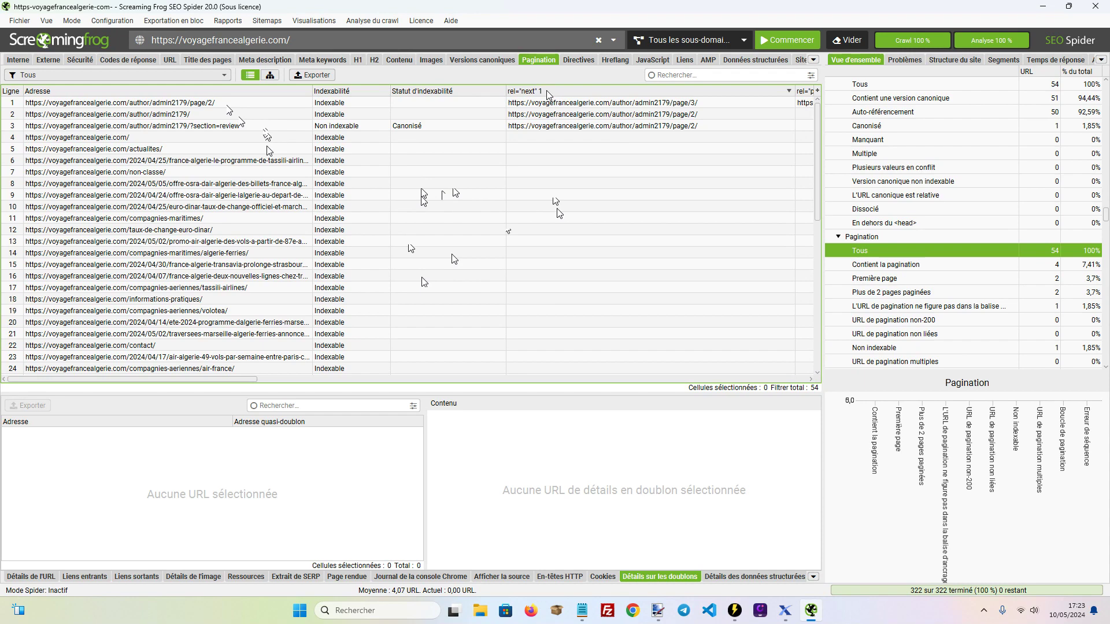
pyautogui.scroll(-4, 343, 231)
pyautogui.scroll(4, 343, 231)
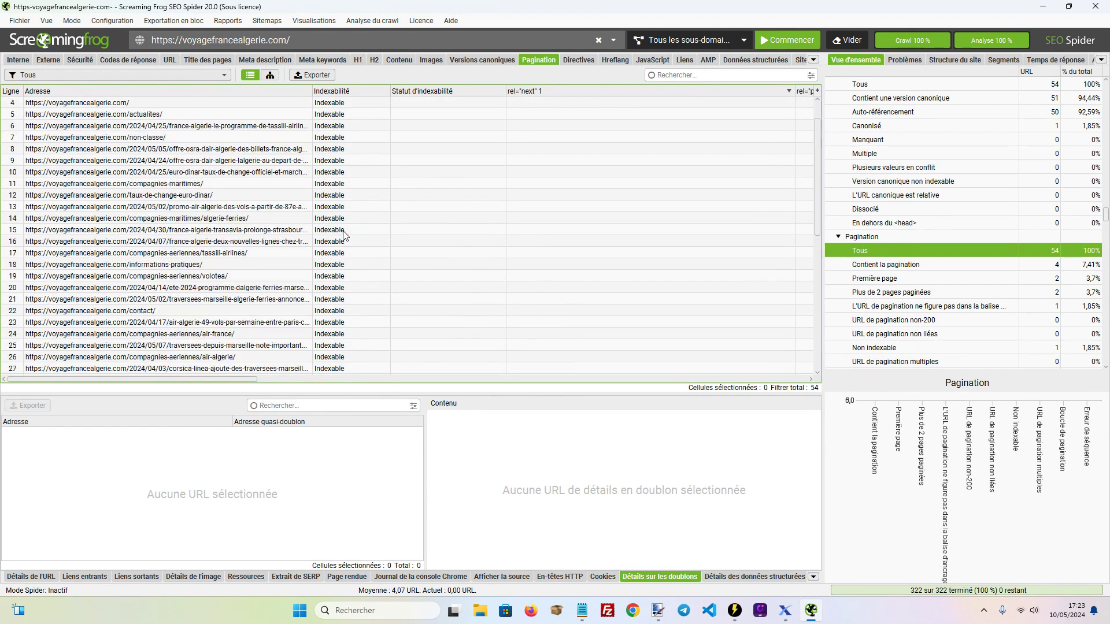
# Filter the directives report to Noindex addresses and sort it by ascending Meta Robots 1 value
pyautogui.click(578, 60)
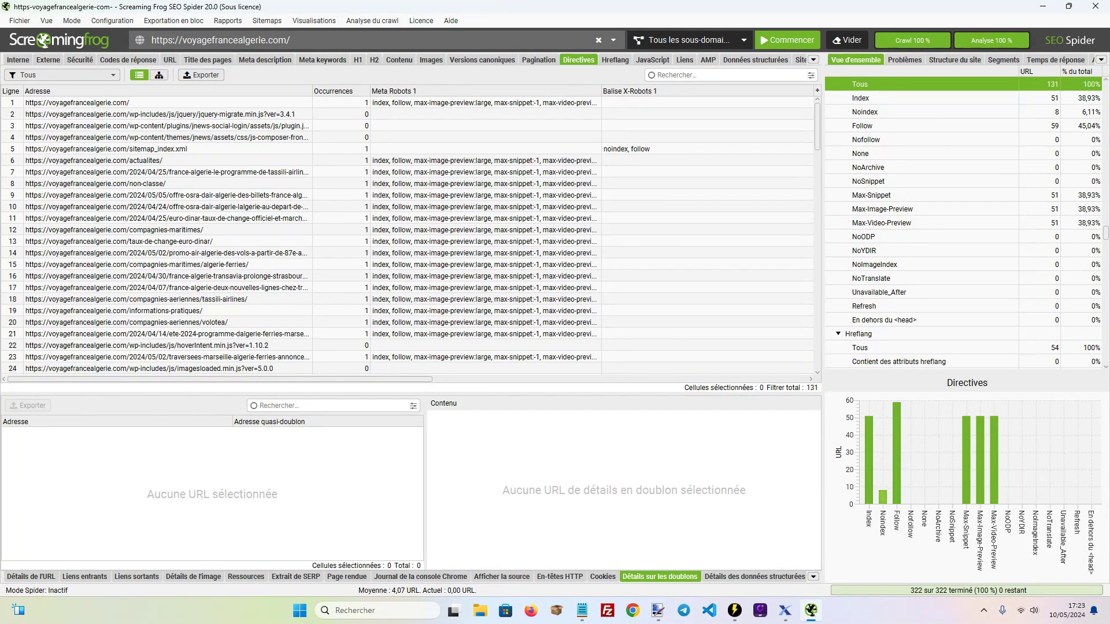
pyautogui.click(883, 499)
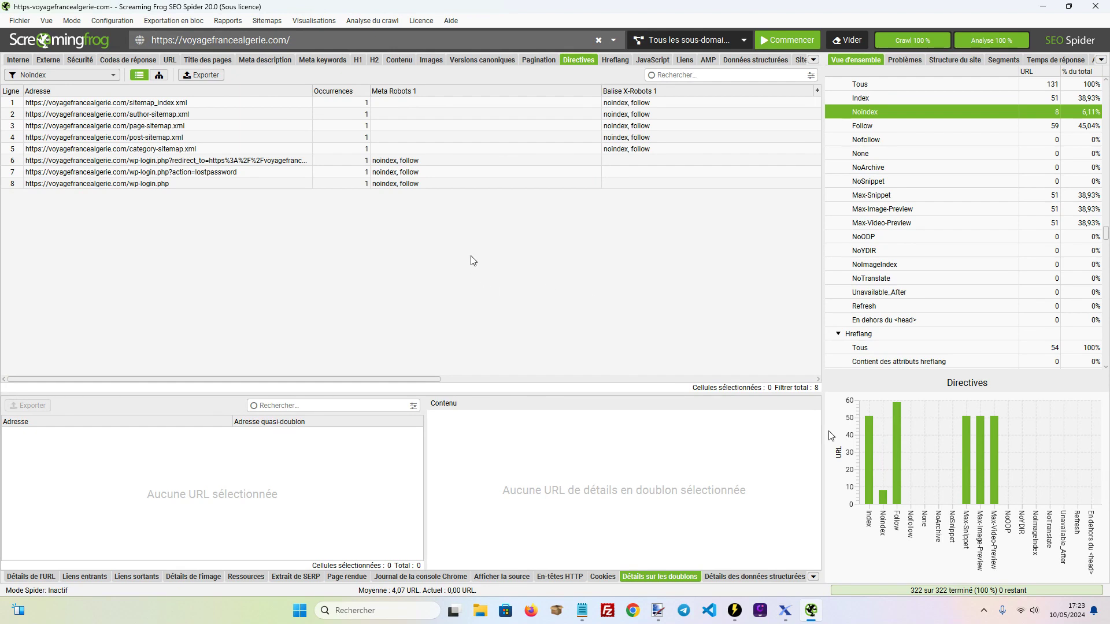
pyautogui.click(444, 92)
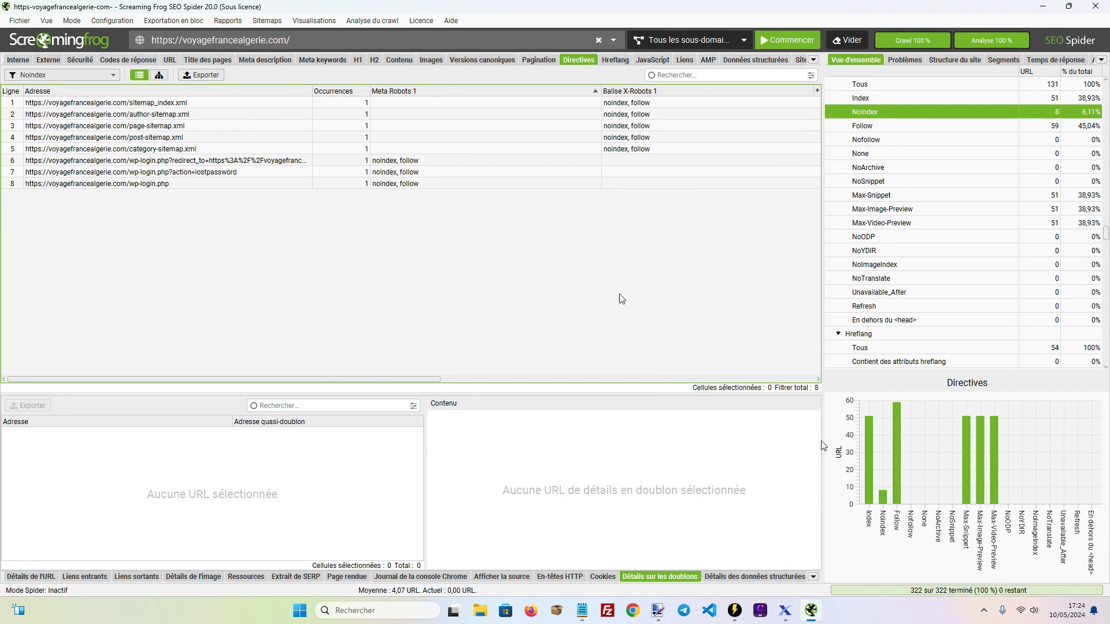
# Review the hreflang report across all pages and display the JavaScript report
pyautogui.click(616, 61)
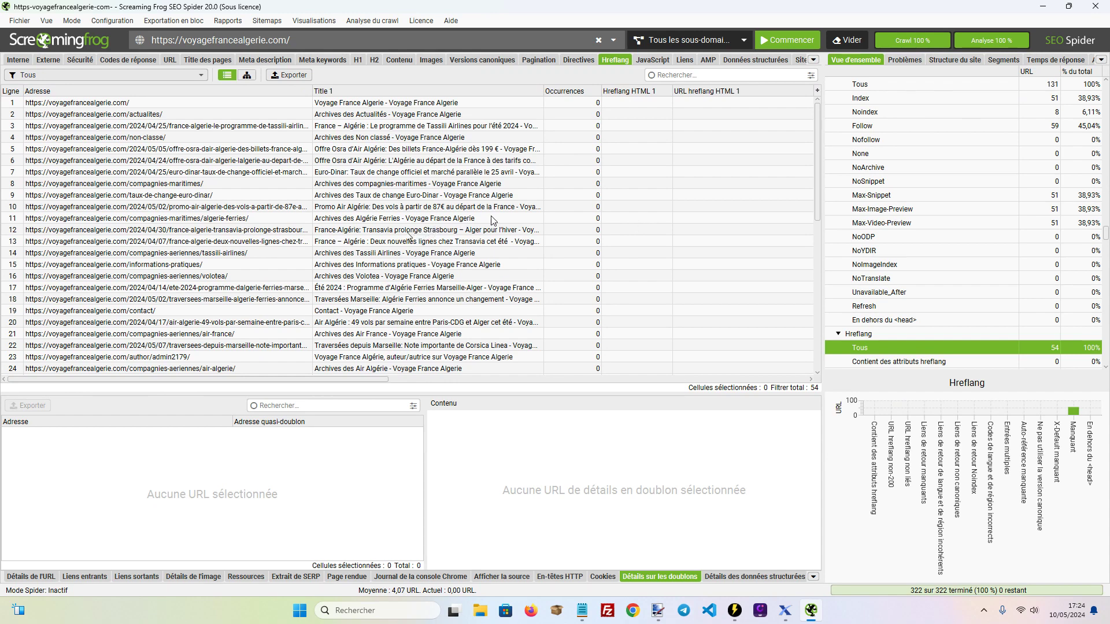
pyautogui.scroll(-3, 493, 221)
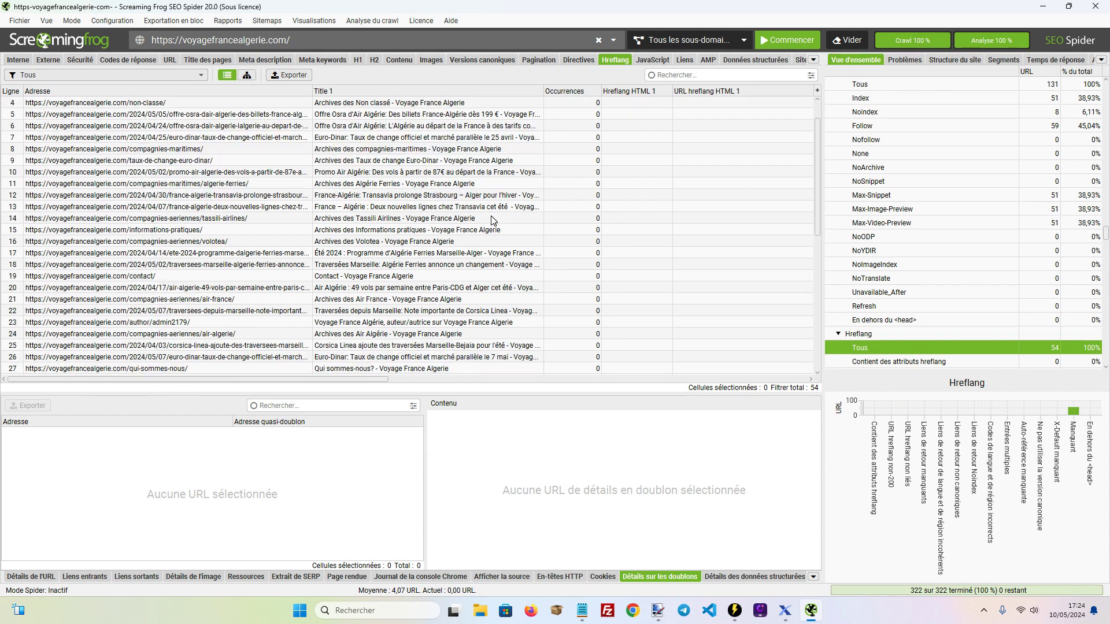
pyautogui.scroll(3, 492, 221)
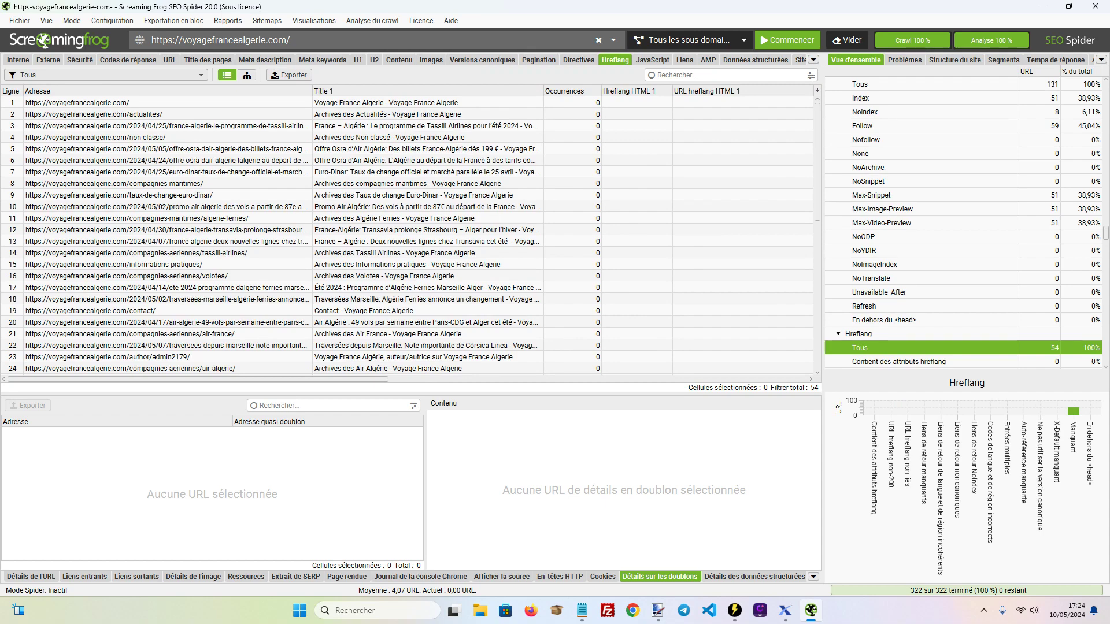
pyautogui.scroll(-10, 275, 167)
pyautogui.scroll(10, 275, 167)
pyautogui.click(652, 59)
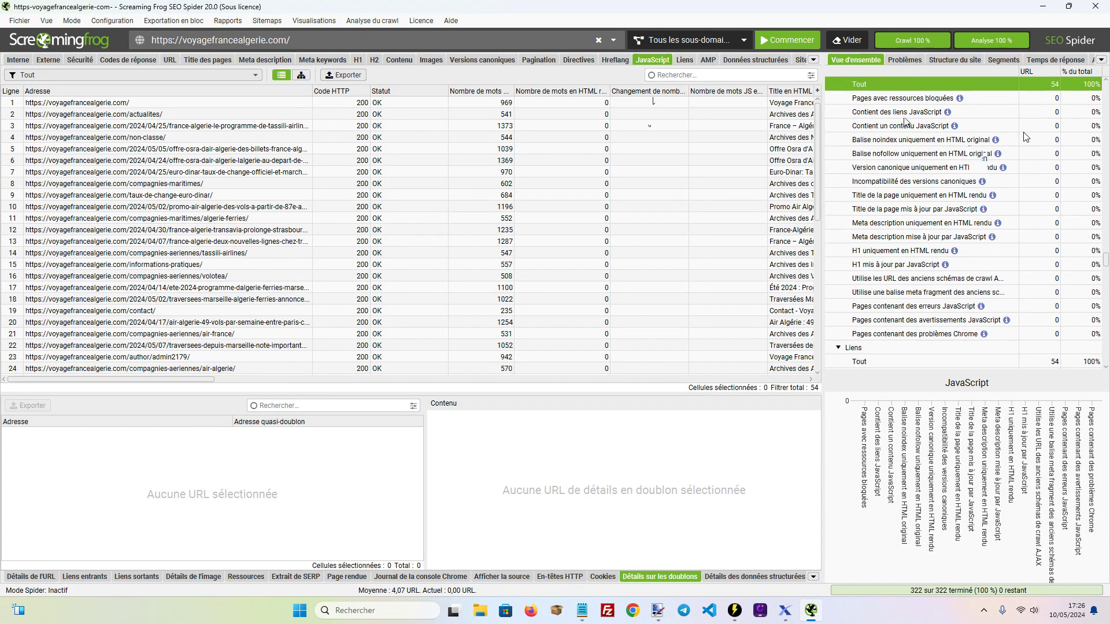
# Sort the links report by descending crawl depth
pyautogui.click(684, 61)
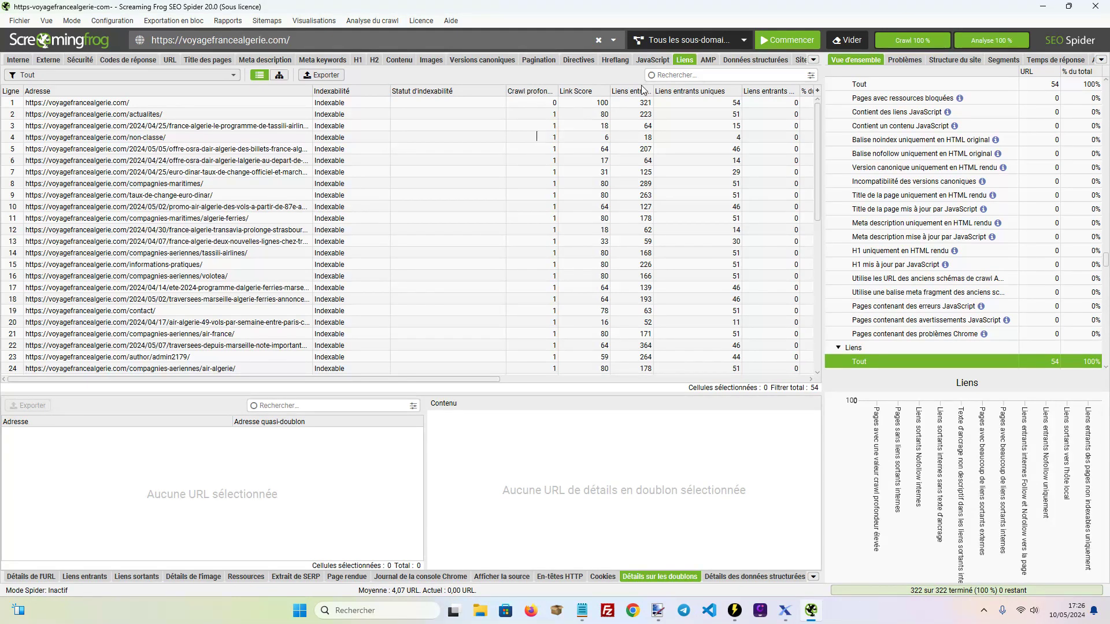
pyautogui.click(544, 96)
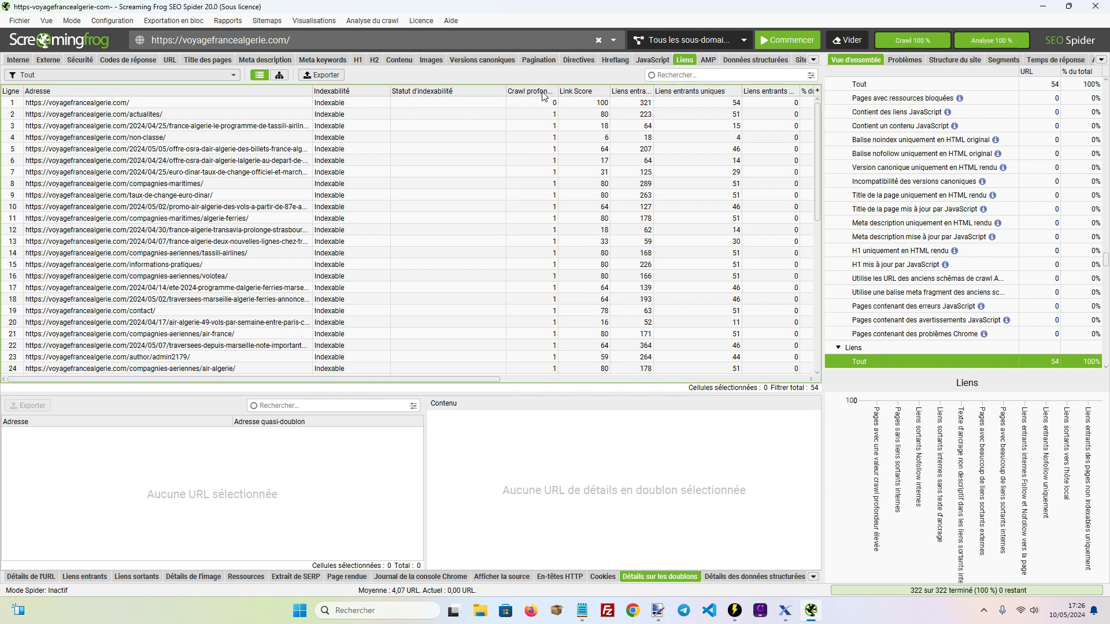
pyautogui.click(543, 95)
pyautogui.click(544, 95)
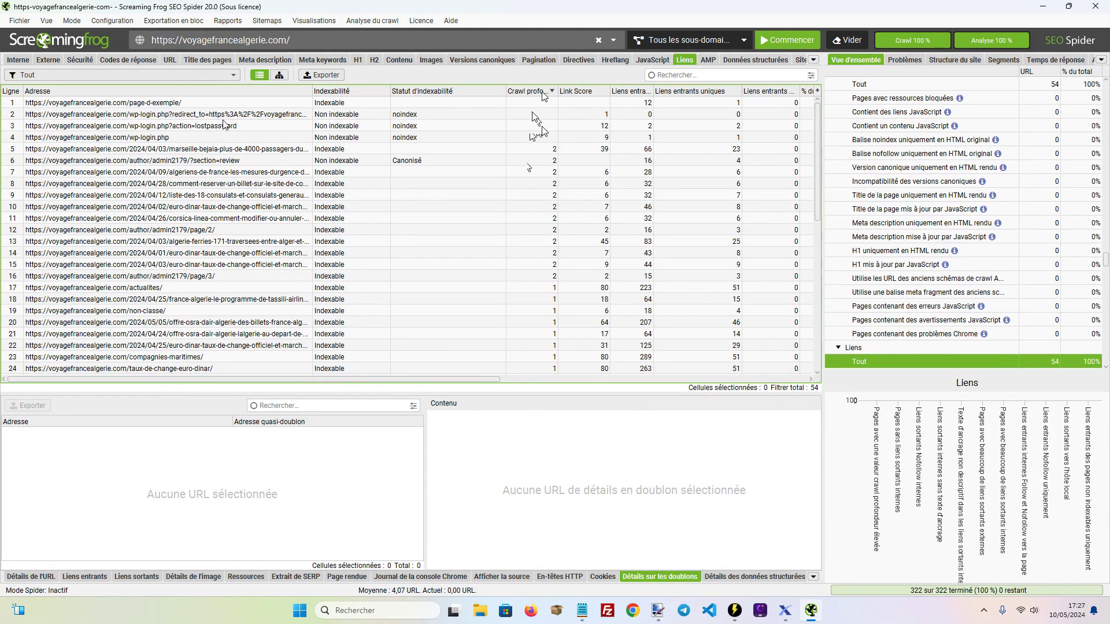
# Examine the inbound links and anchor texts of the /page-d-exemple/ page
pyautogui.click(224, 104)
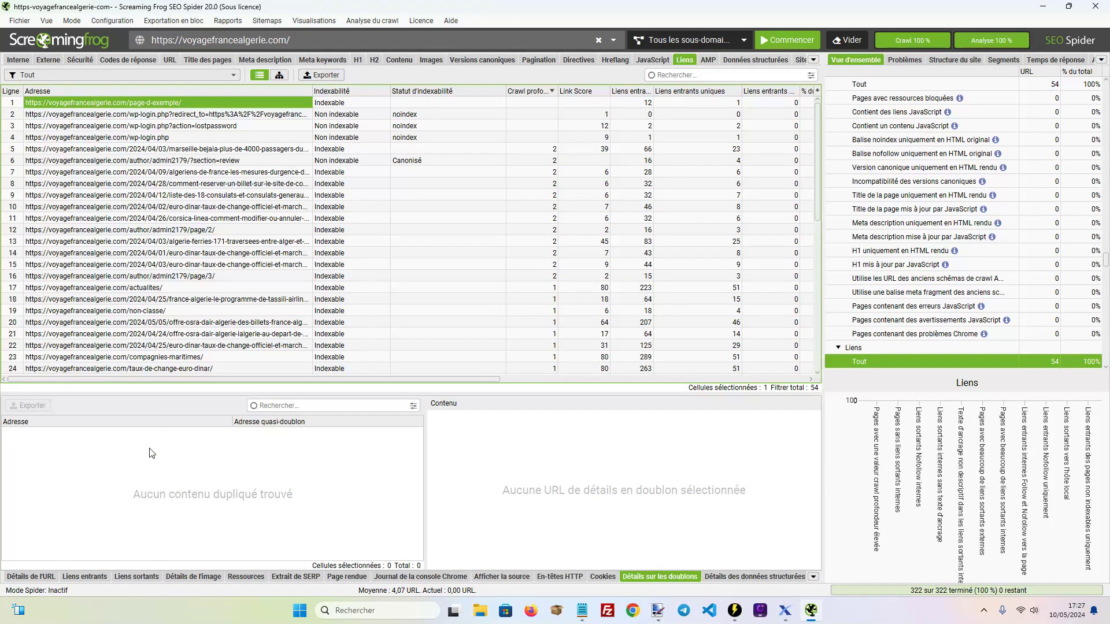
pyautogui.click(89, 575)
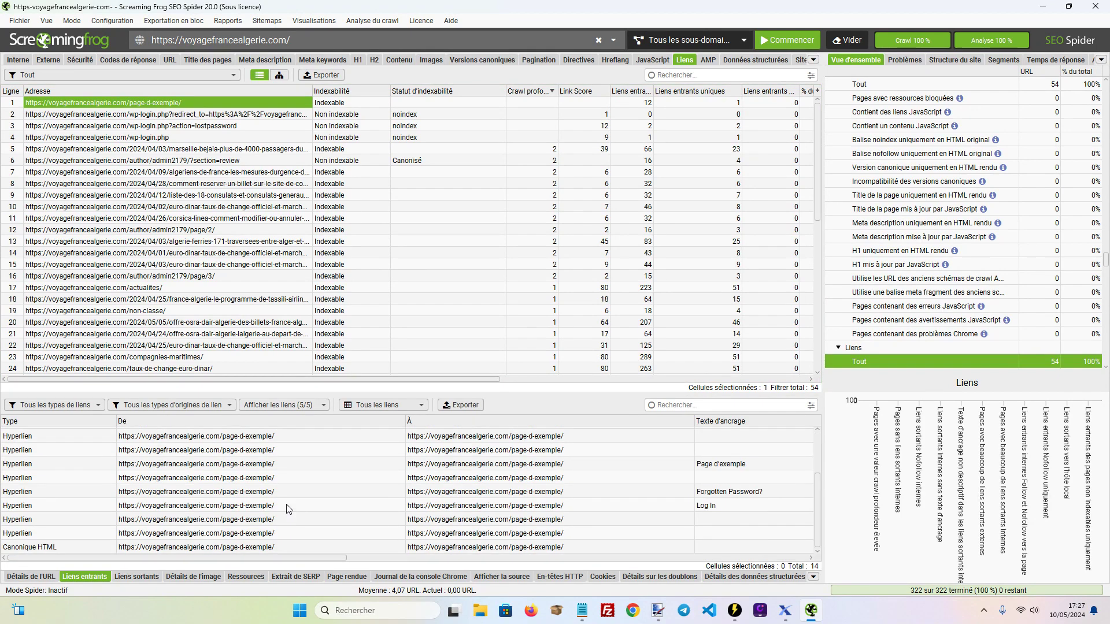
pyautogui.scroll(2, 289, 509)
pyautogui.scroll(-2, 289, 509)
pyautogui.scroll(2, 289, 509)
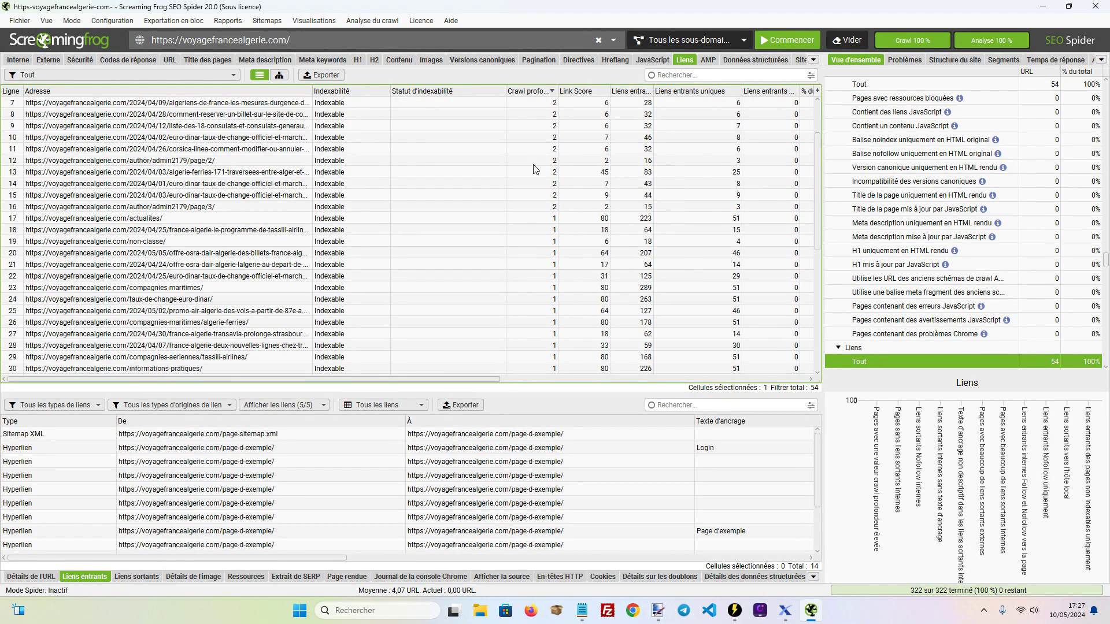
# Sort the links report by ascending number of inbound links and show the inbound links of the author archive's page 3
pyautogui.click(638, 93)
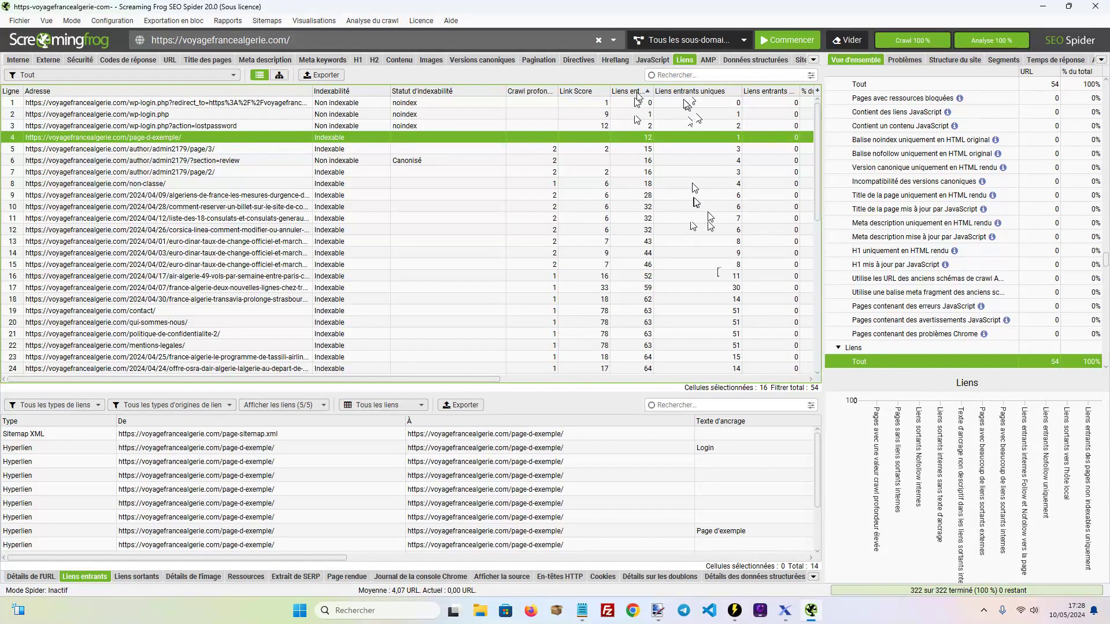
pyautogui.click(722, 149)
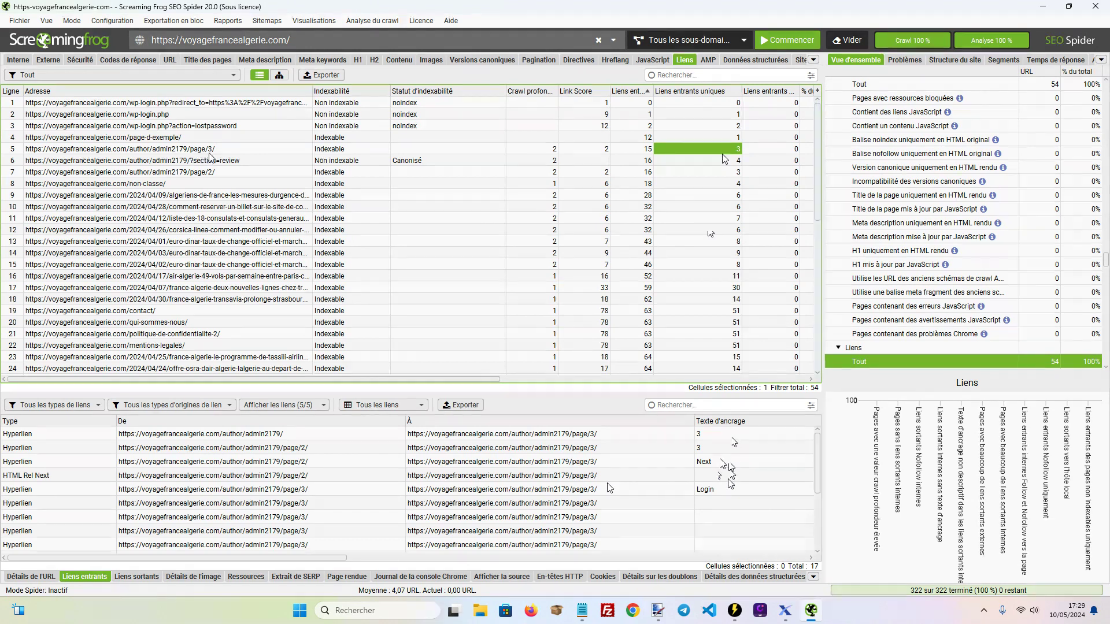
# Examine the source pages and anchor texts of the inbound links to the 2024/04/09 algeriens-de-france-les-mesures article
pyautogui.click(272, 196)
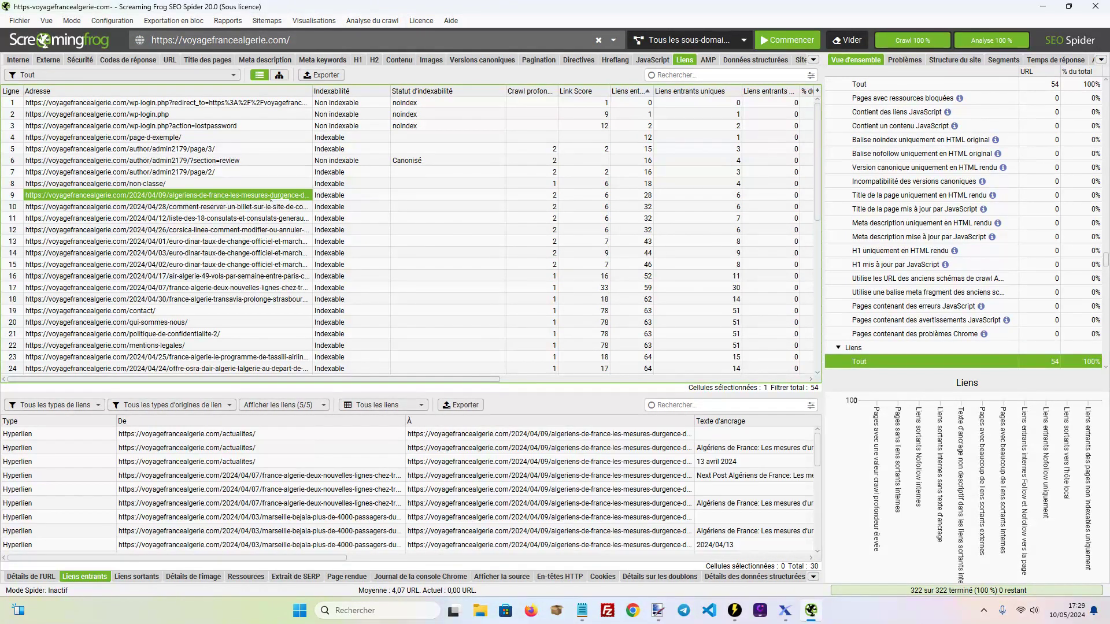
pyautogui.click(698, 196)
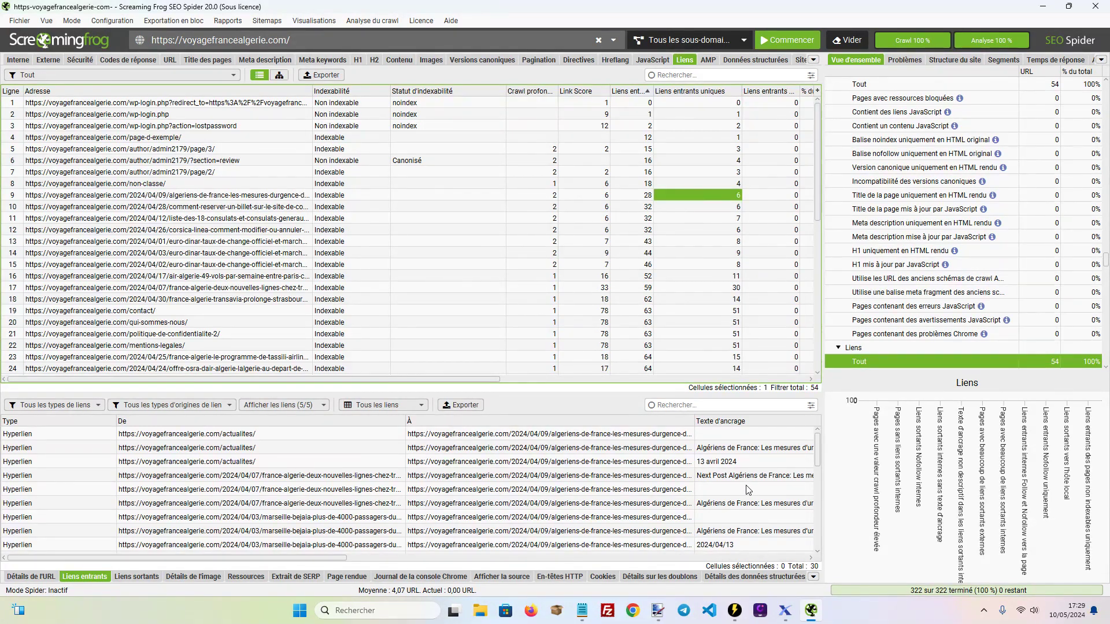
pyautogui.scroll(-1, 748, 490)
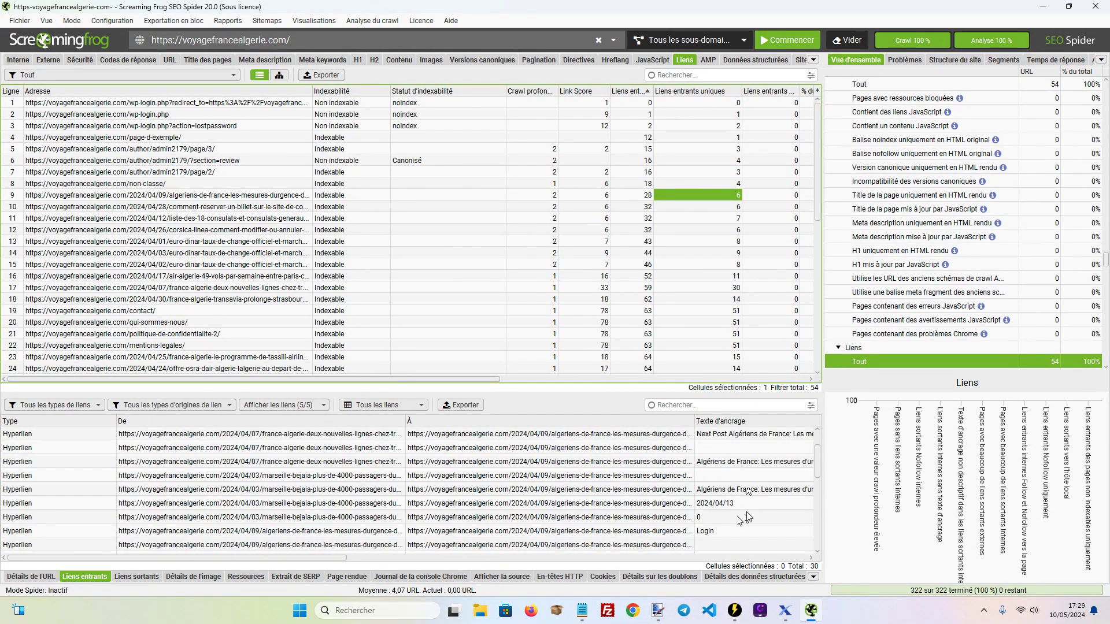
pyautogui.scroll(1, 745, 517)
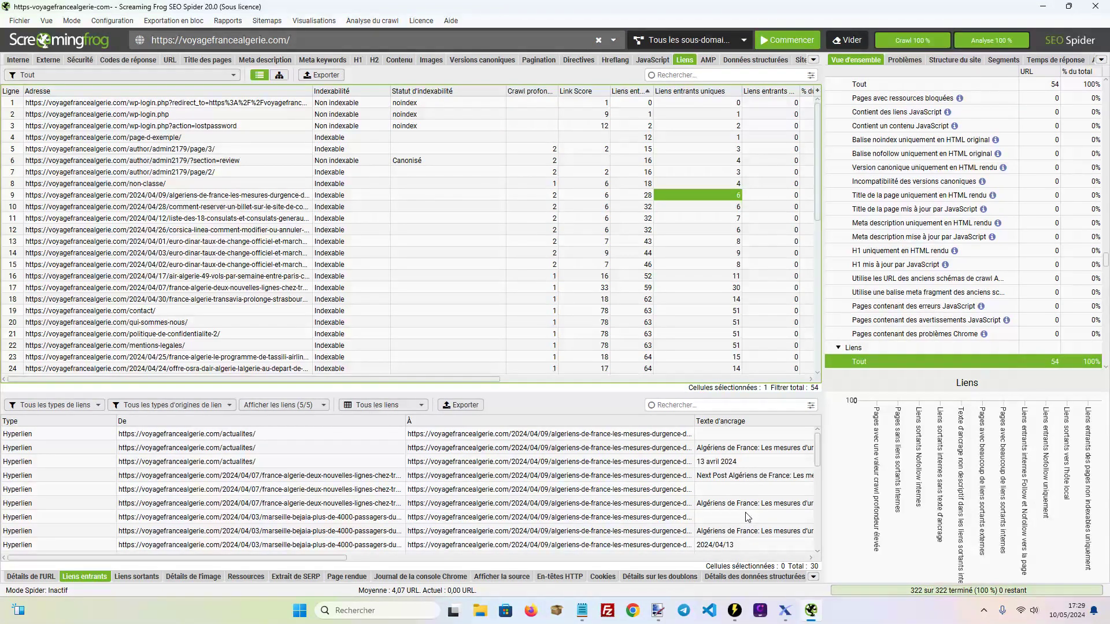
pyautogui.click(746, 463)
pyautogui.click(745, 545)
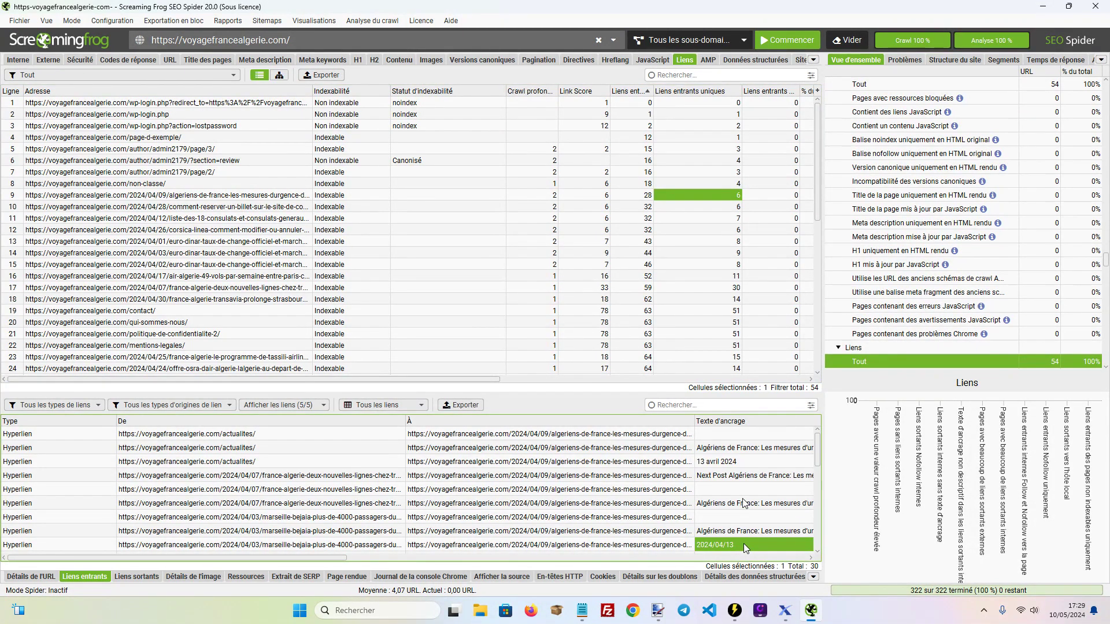
pyautogui.scroll(-1, 743, 502)
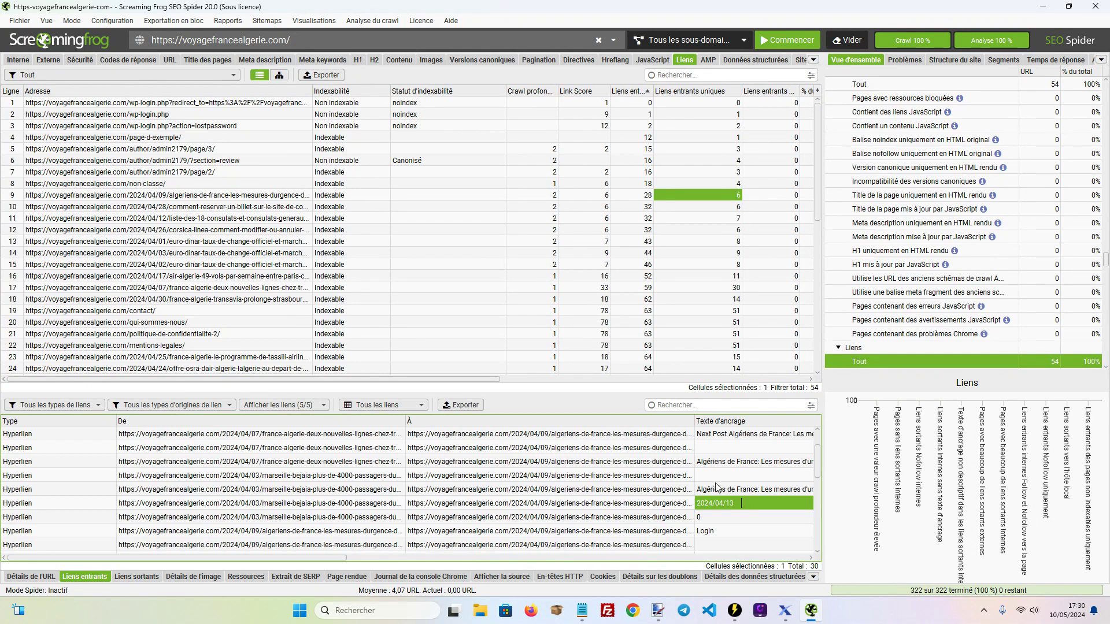
# Compare the title, date and empty anchor texts used by the links pointing to the algeriens-de-france-les-mesures article
pyautogui.scroll(1, 742, 498)
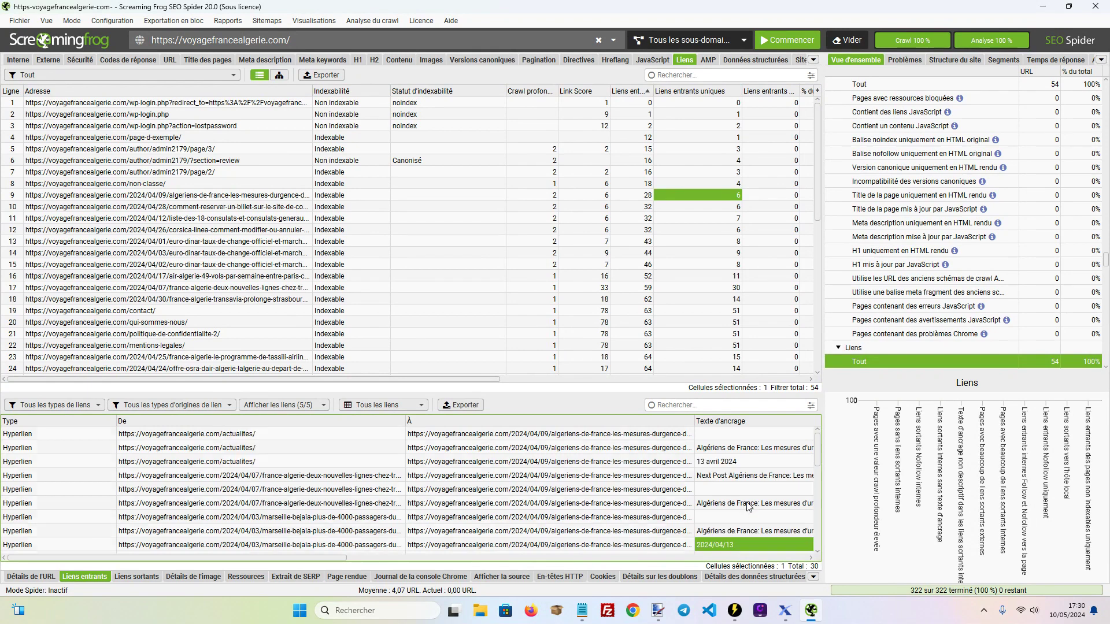
pyautogui.click(751, 463)
pyautogui.click(745, 547)
pyautogui.scroll(-1, 754, 518)
pyautogui.scroll(1, 754, 519)
pyautogui.scroll(-1, 746, 486)
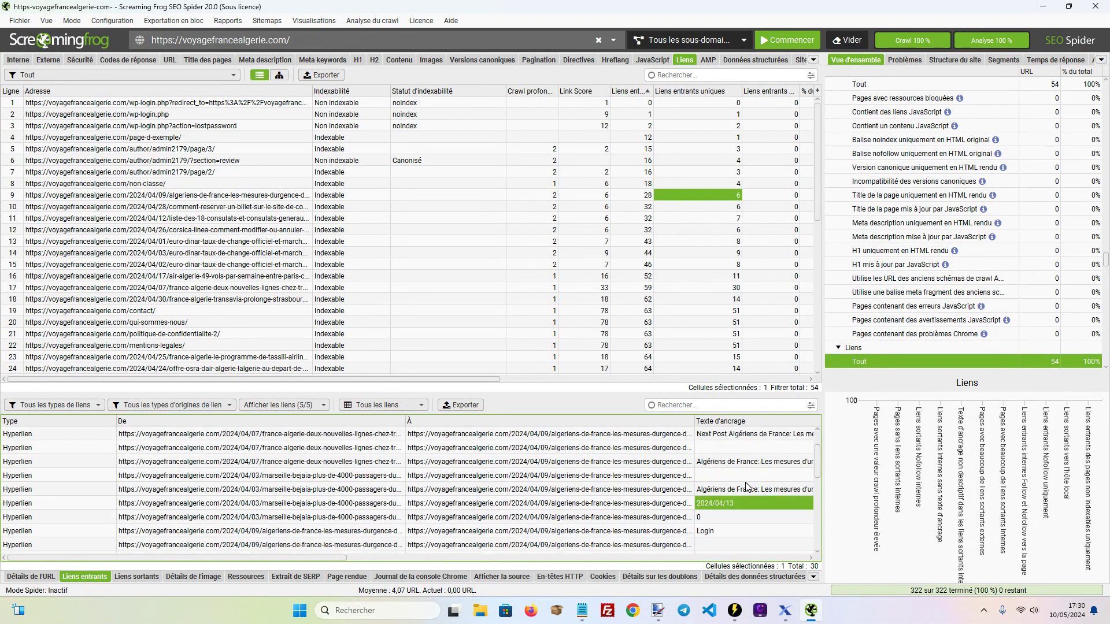
pyautogui.scroll(1, 746, 487)
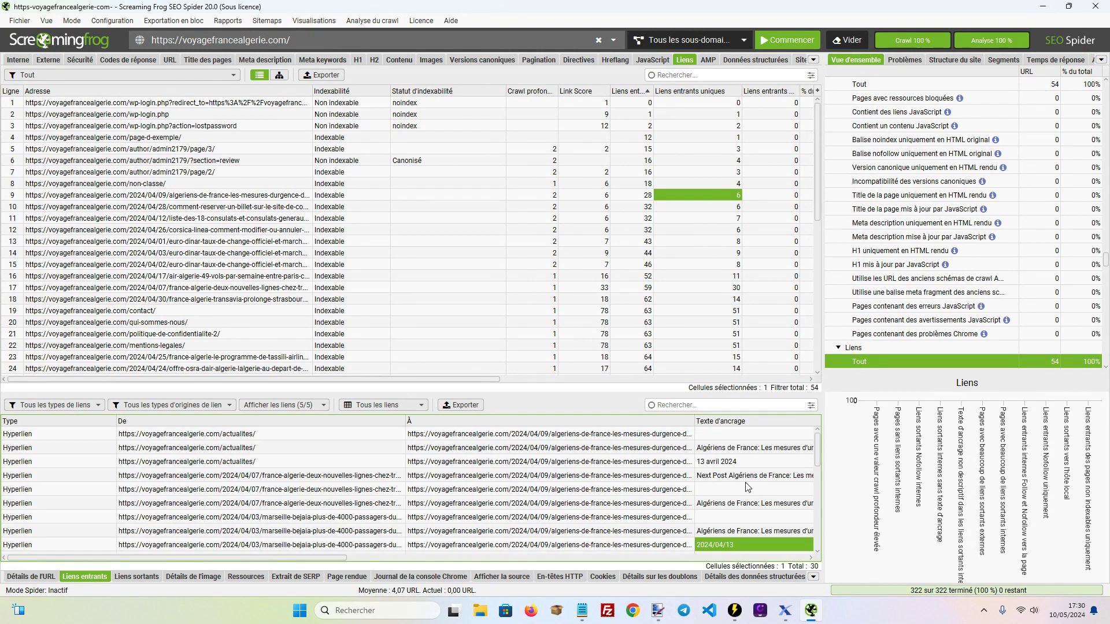
# Check the AMP report for any data and bring up the Sitemaps report
pyautogui.click(708, 60)
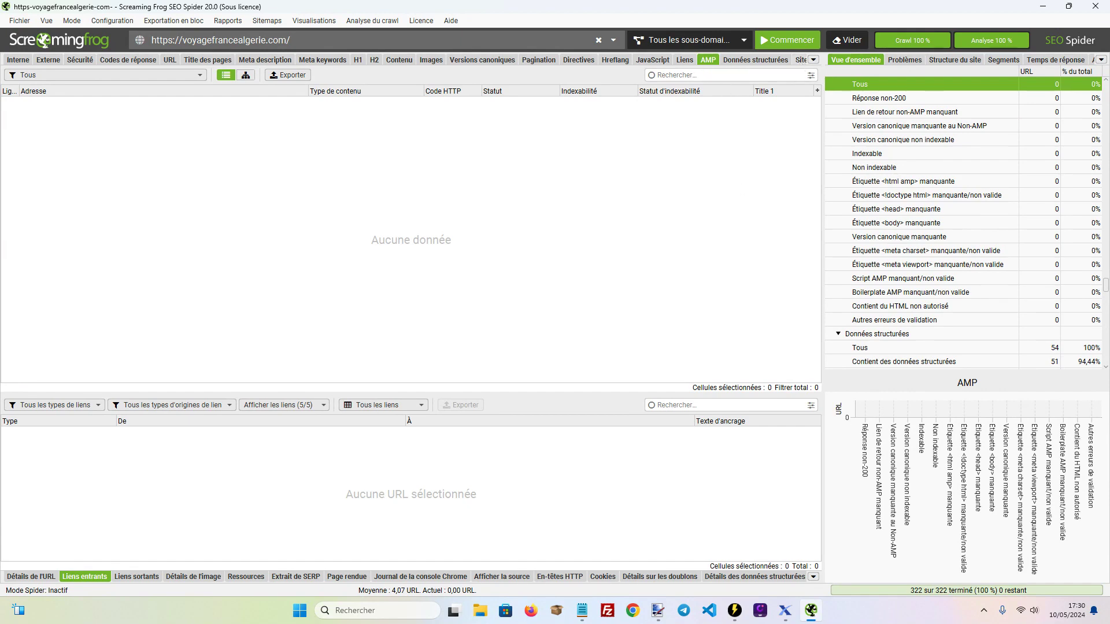
pyautogui.click(801, 60)
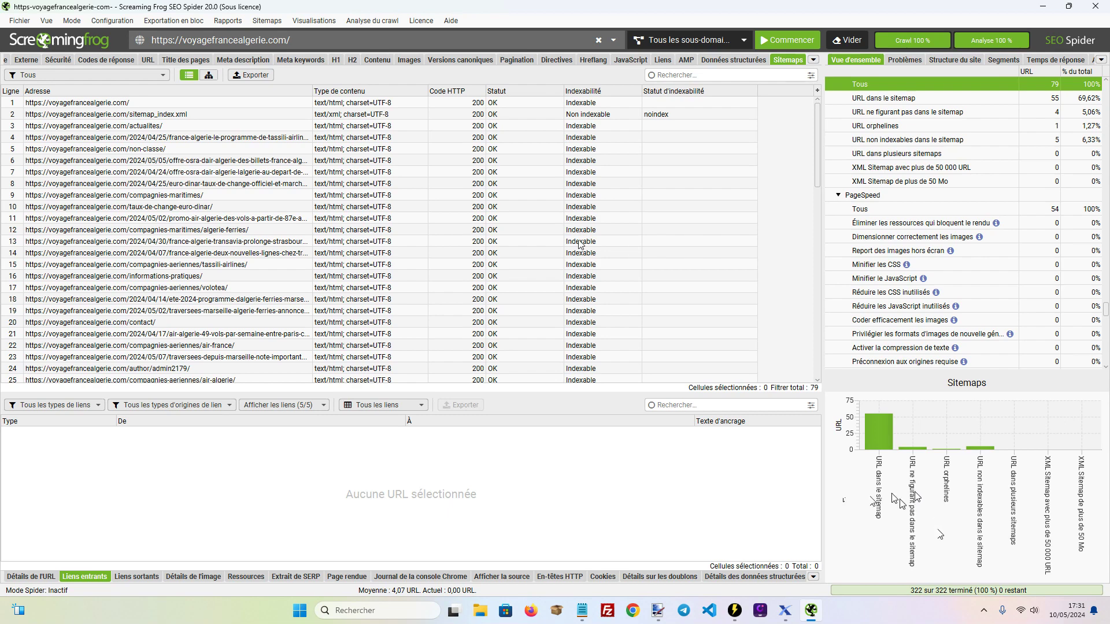
# Filter the sitemap report to URLs missing from the sitemap and view the /compagnies-aeriennes/volotea/ page in Chrome before returning to Screaming Frog
pyautogui.click(911, 449)
pyautogui.click(248, 104)
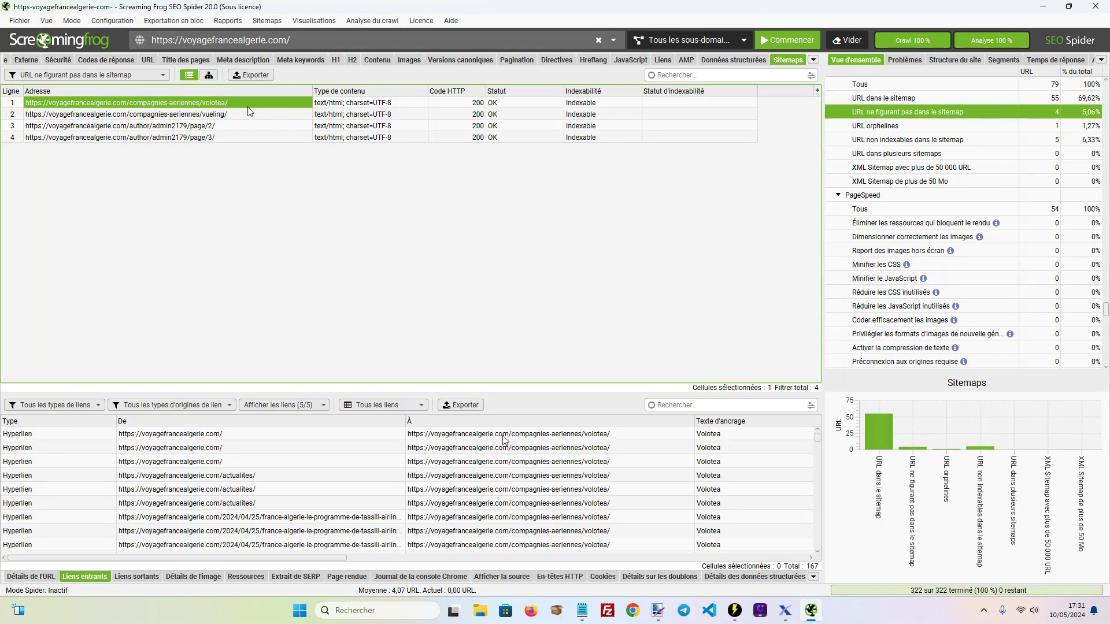
pyautogui.click(633, 610)
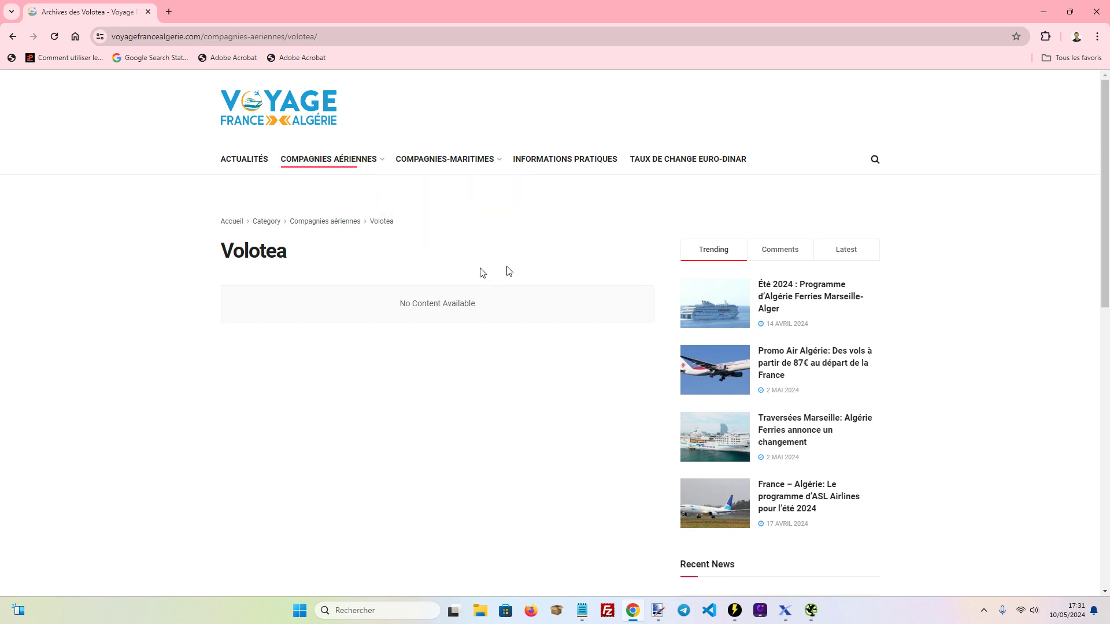
pyautogui.click(149, 12)
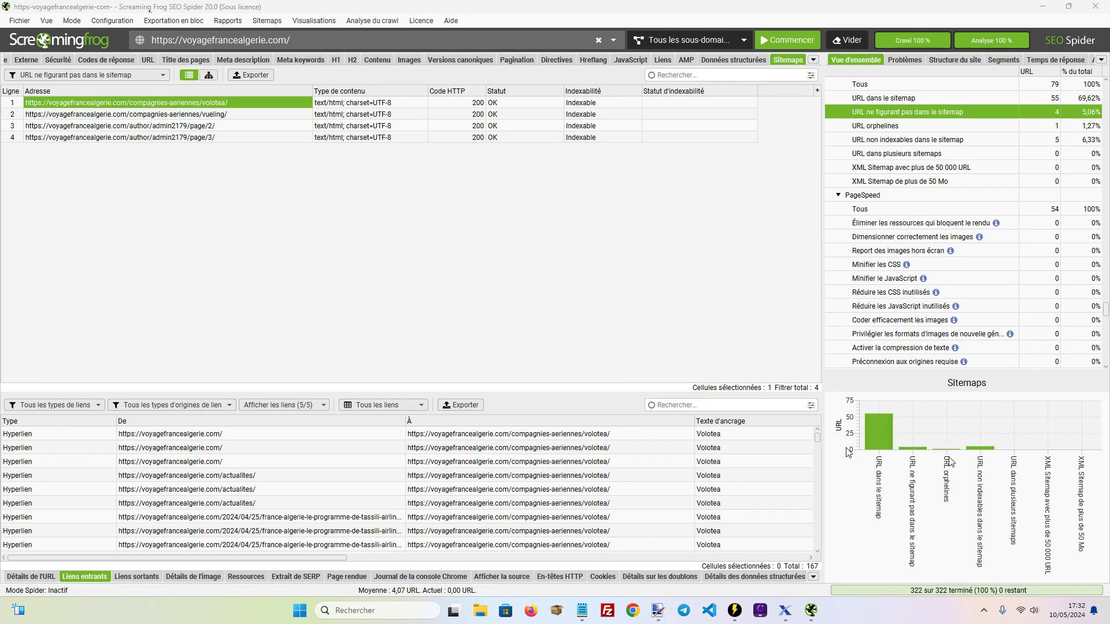
# Filter the sitemap report to orphan URLs (URL orphelines) and show the inbound links of the /page-d-exemple/ page
pyautogui.click(164, 78)
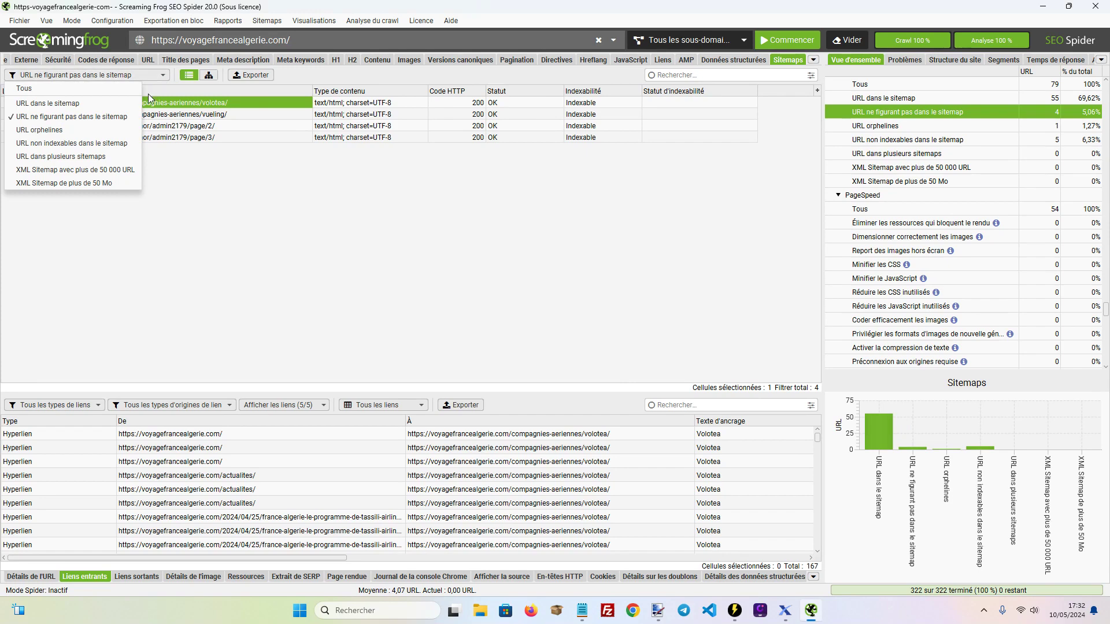
pyautogui.click(124, 133)
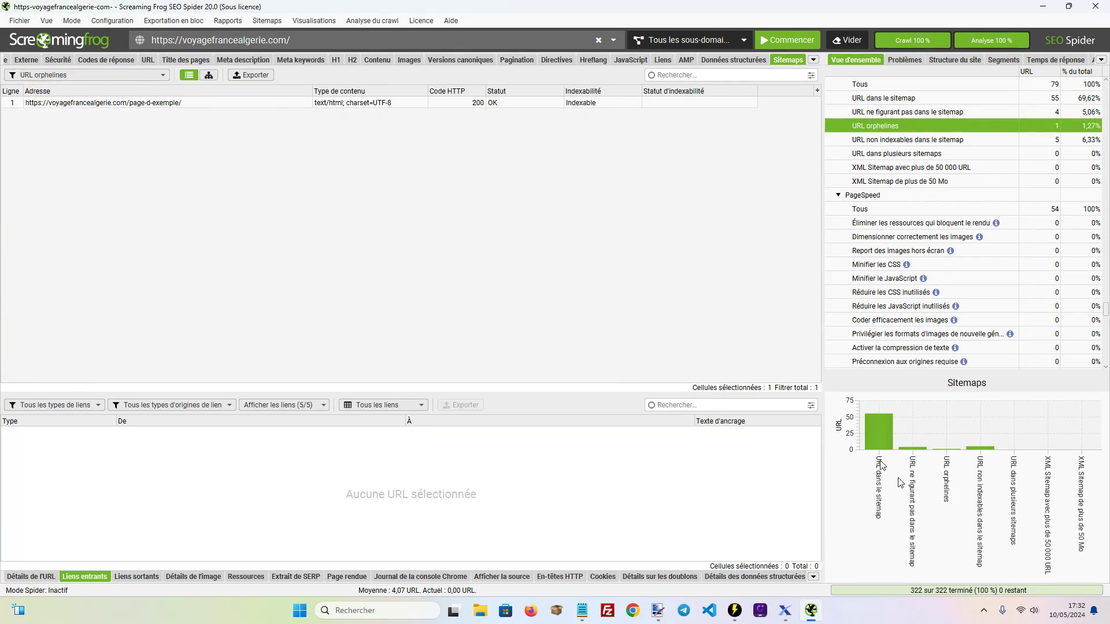
pyautogui.click(203, 104)
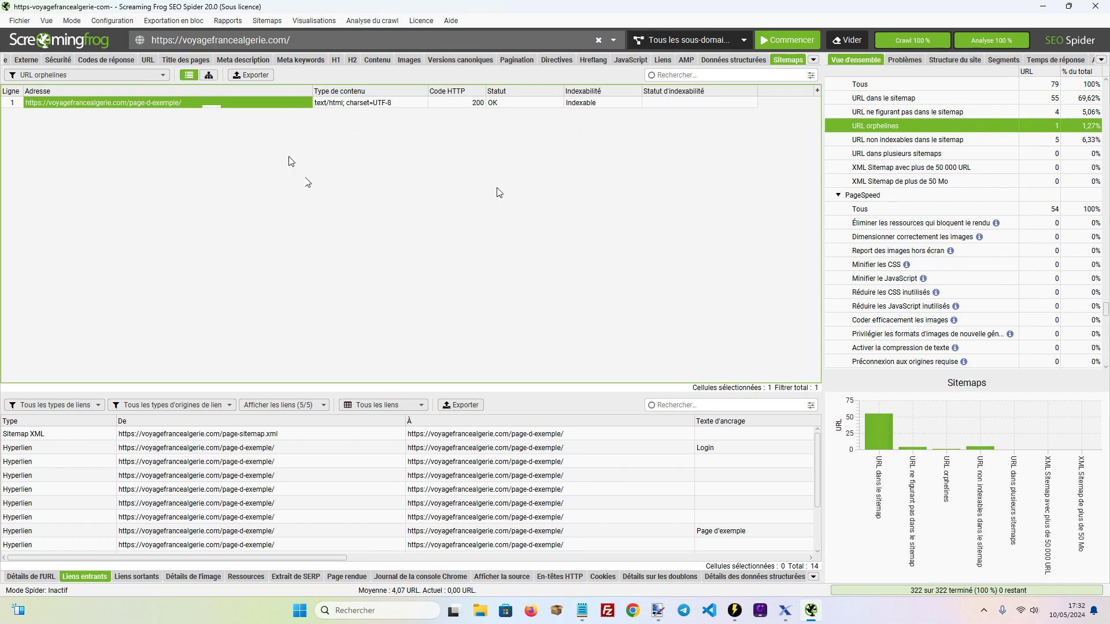
# Show the structured data report for all crawled URLs
pyautogui.click(731, 60)
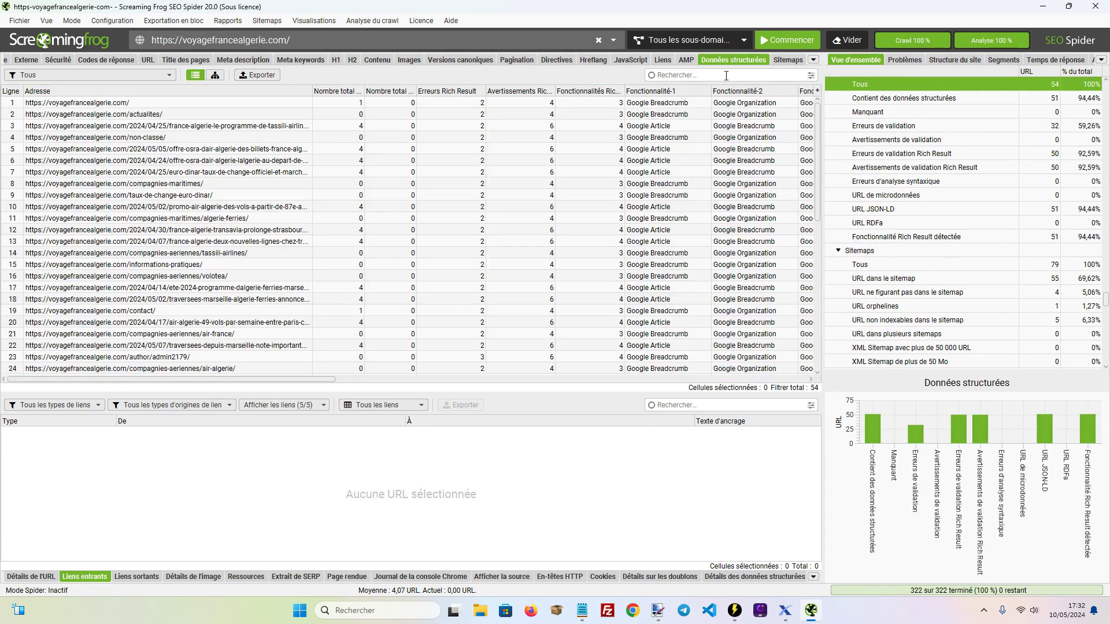